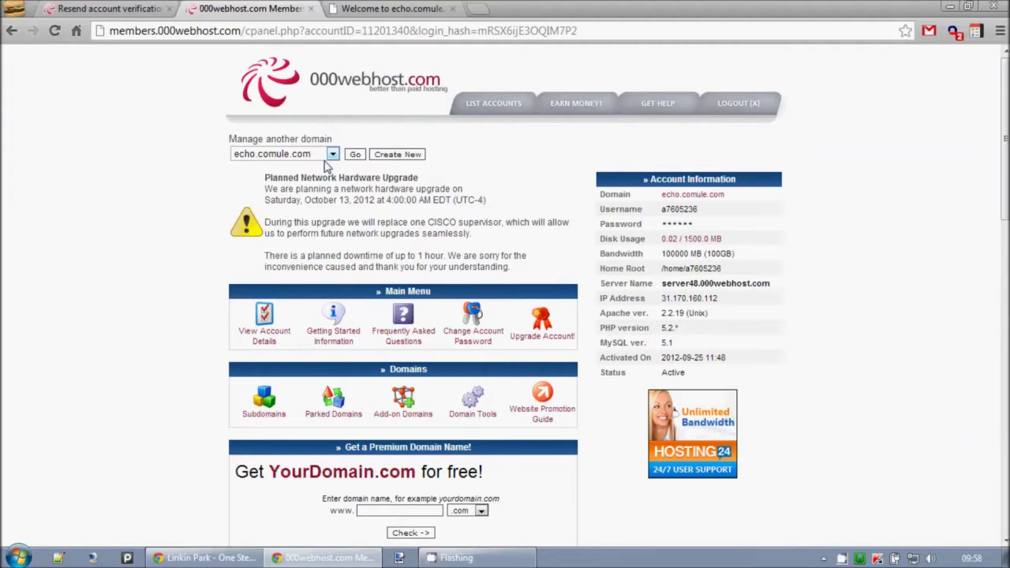
Open the MySQL database management page in the 000webhost control panel
{"action": "left_click_drag", "start_coordinate": [322, 174], "coordinate": [513, 261]}
{"action": "left_click", "coordinate": [521, 258]}
{"action": "scroll", "coordinate": [111, 291], "scroll_direction": "down", "scroll_amount": 8}
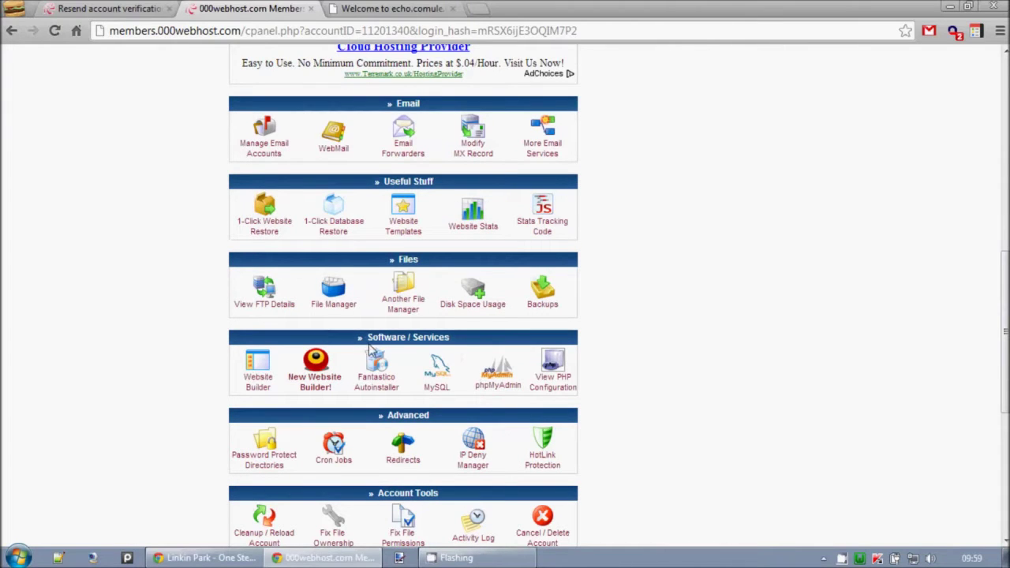
{"action": "left_click", "coordinate": [440, 379]}
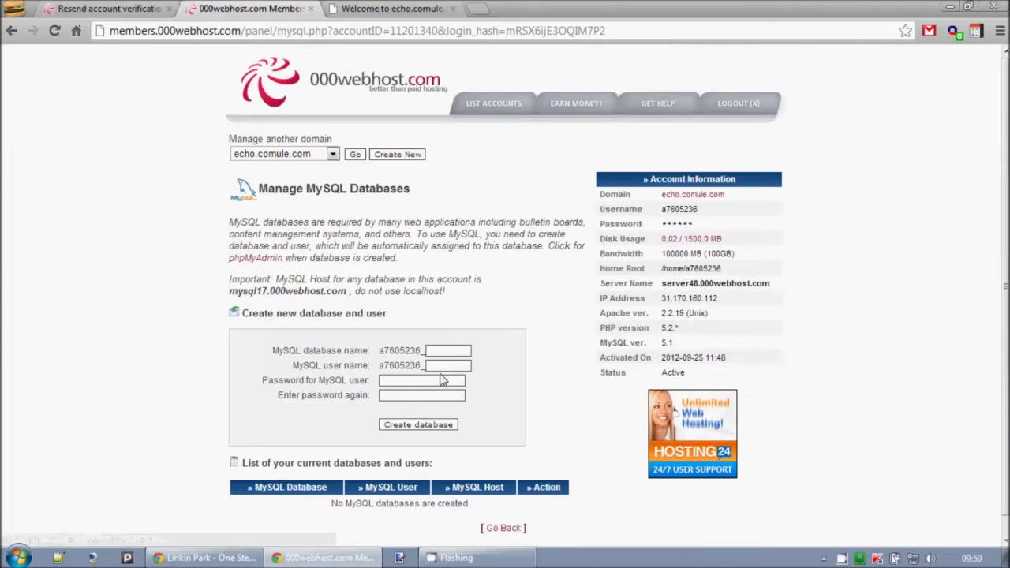
Enter data1 as the new database name
{"action": "left_click", "coordinate": [439, 350]}
{"action": "left_click_drag", "start_coordinate": [433, 339], "coordinate": [422, 329]}
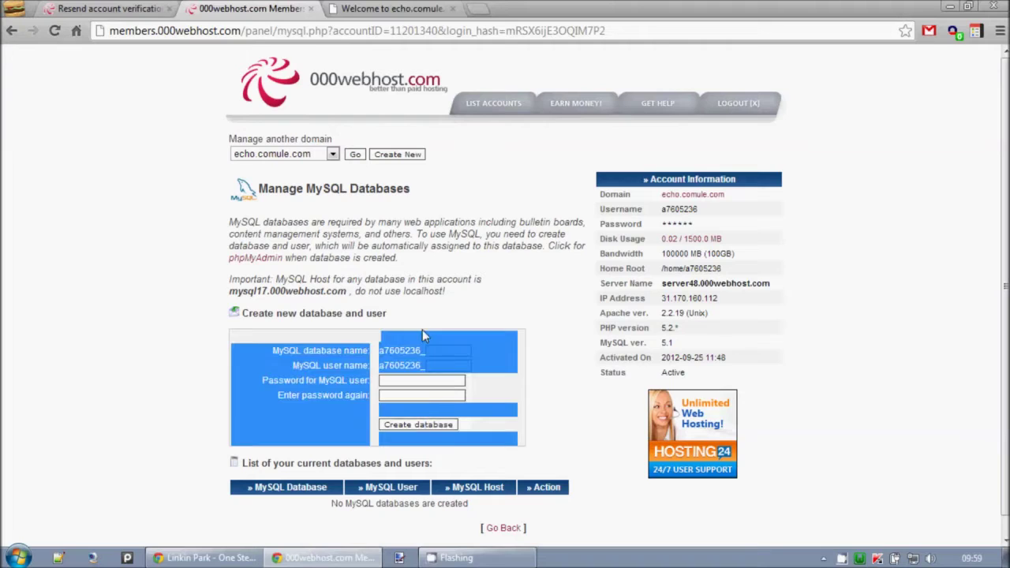
{"action": "left_click", "coordinate": [331, 347]}
{"action": "left_click_drag", "start_coordinate": [272, 351], "coordinate": [387, 354]}
{"action": "left_click", "coordinate": [436, 352]}
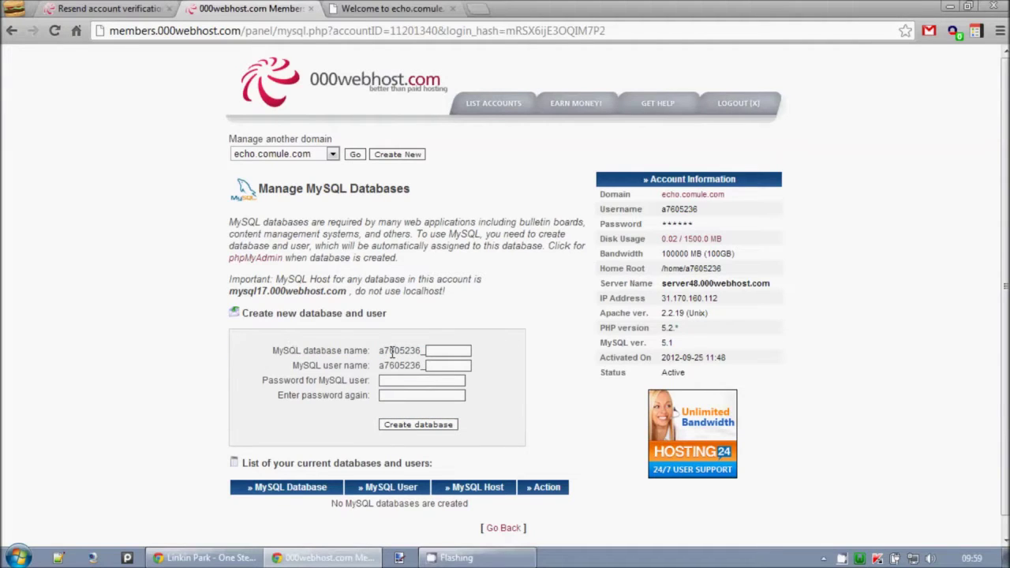
{"action": "left_click", "coordinate": [446, 356]}
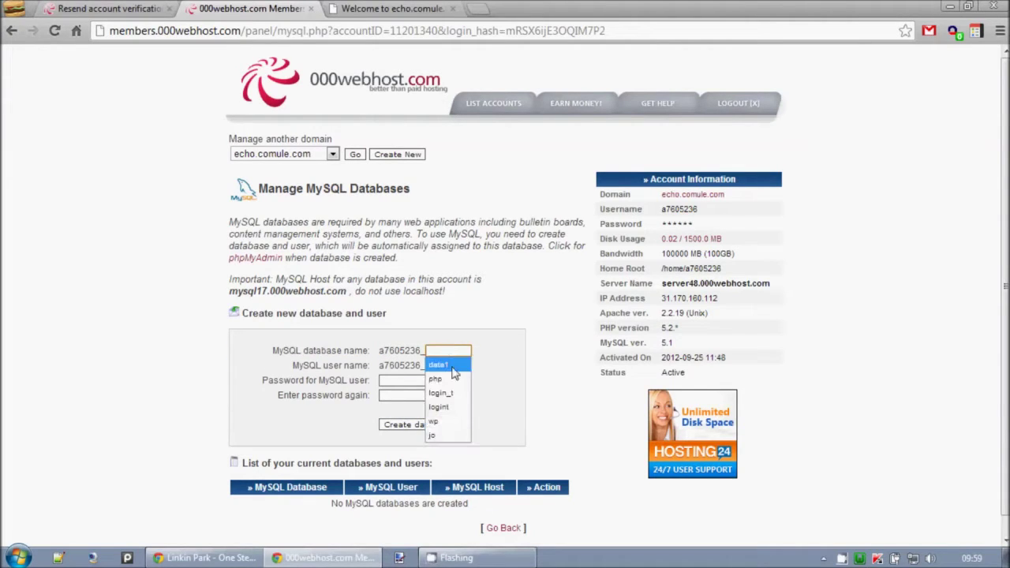
{"action": "left_click", "coordinate": [457, 381]}
Enter data as the MySQL user name
{"action": "left_click", "coordinate": [456, 368]}
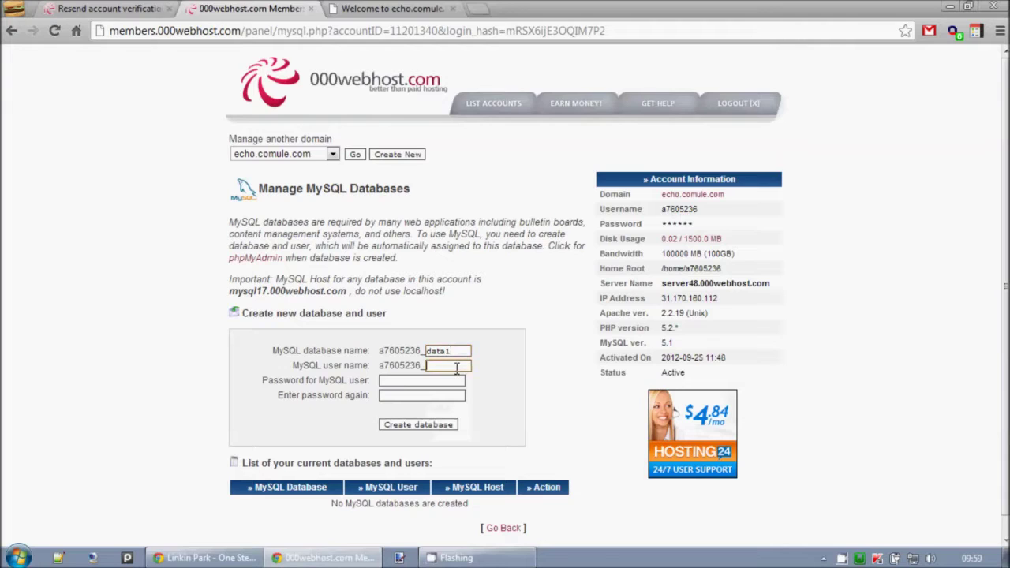
{"action": "left_click", "coordinate": [456, 368]}
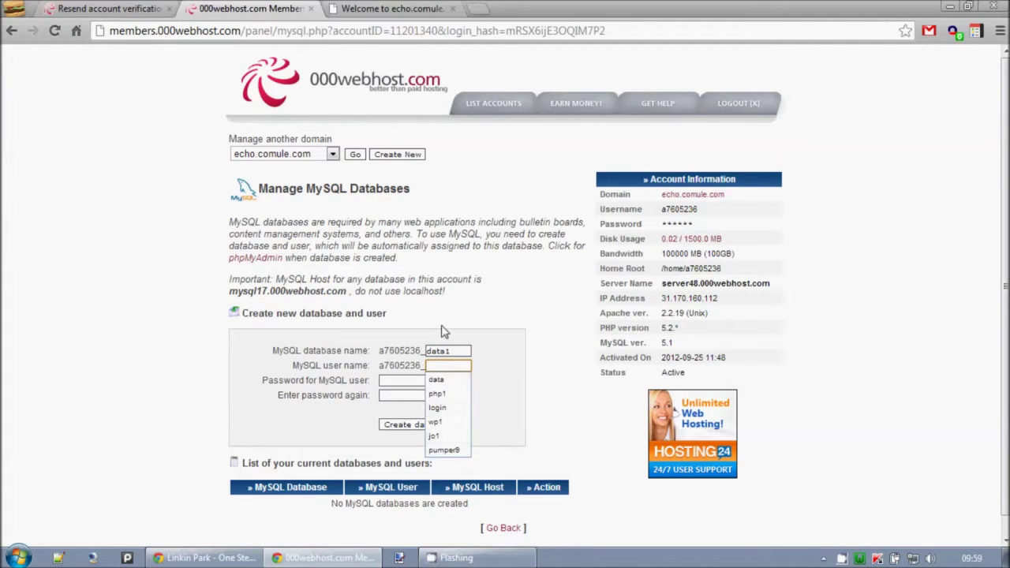
{"action": "left_click", "coordinate": [440, 334]}
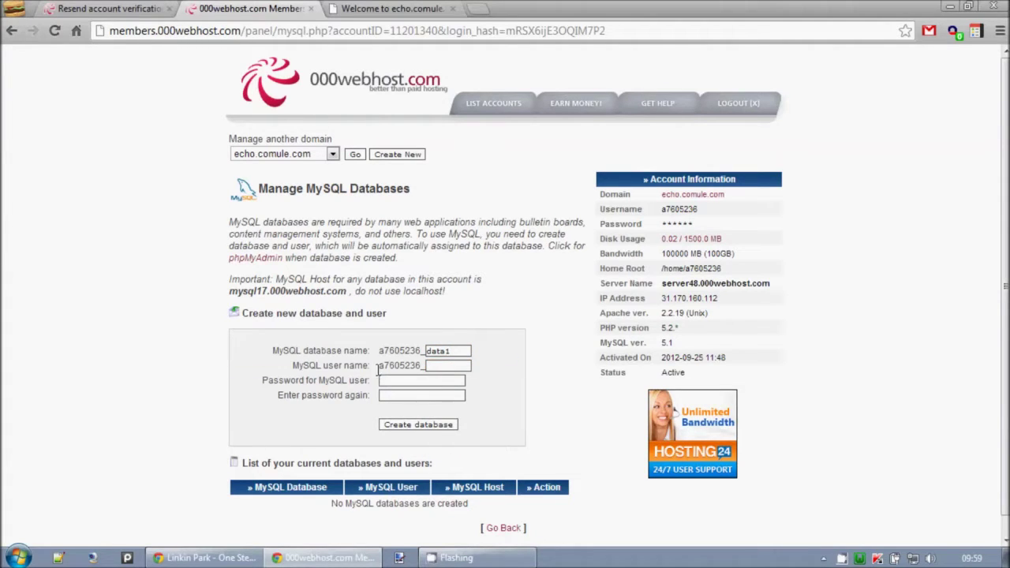
{"action": "left_click", "coordinate": [443, 367]}
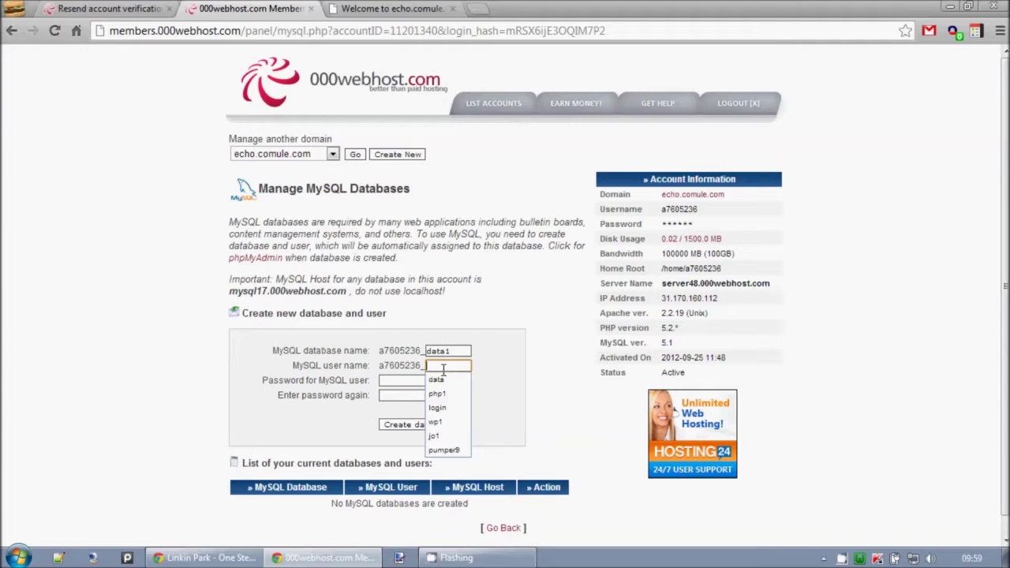
{"action": "left_click_drag", "start_coordinate": [229, 290], "coordinate": [344, 292]}
{"action": "left_click", "coordinate": [432, 365]}
{"action": "left_click", "coordinate": [432, 365]}
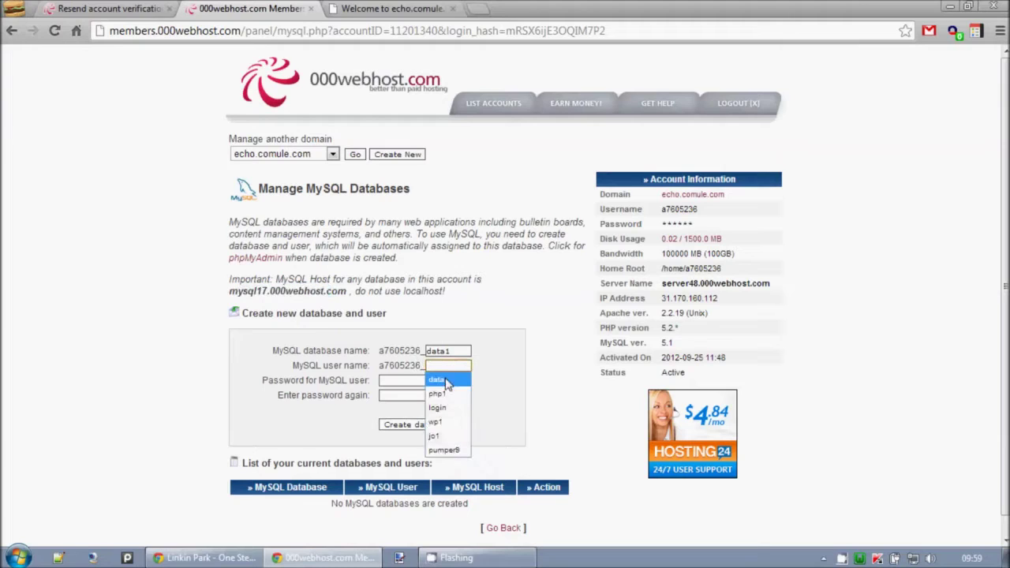
{"action": "left_click", "coordinate": [436, 380]}
{"action": "left_click", "coordinate": [430, 383]}
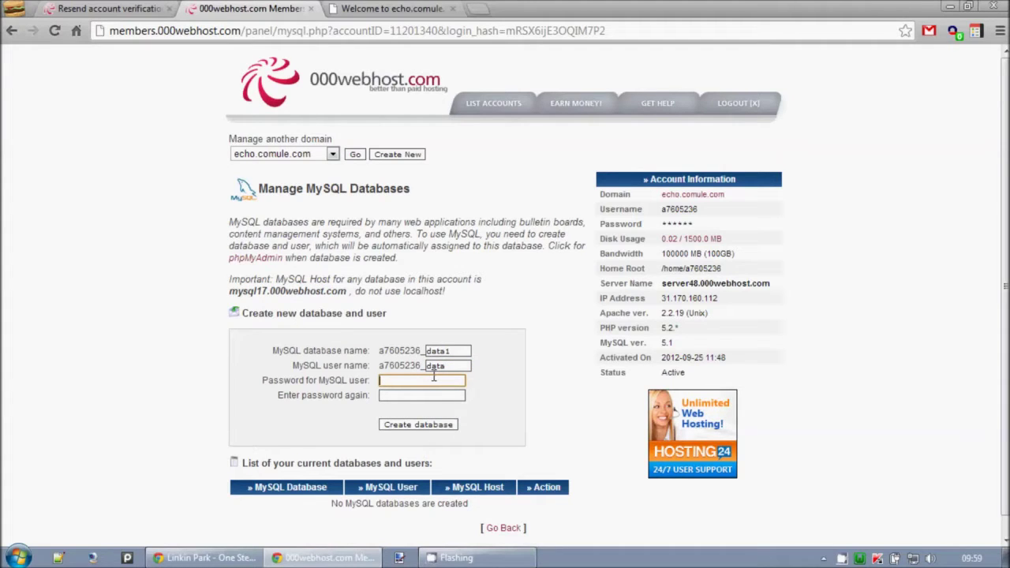
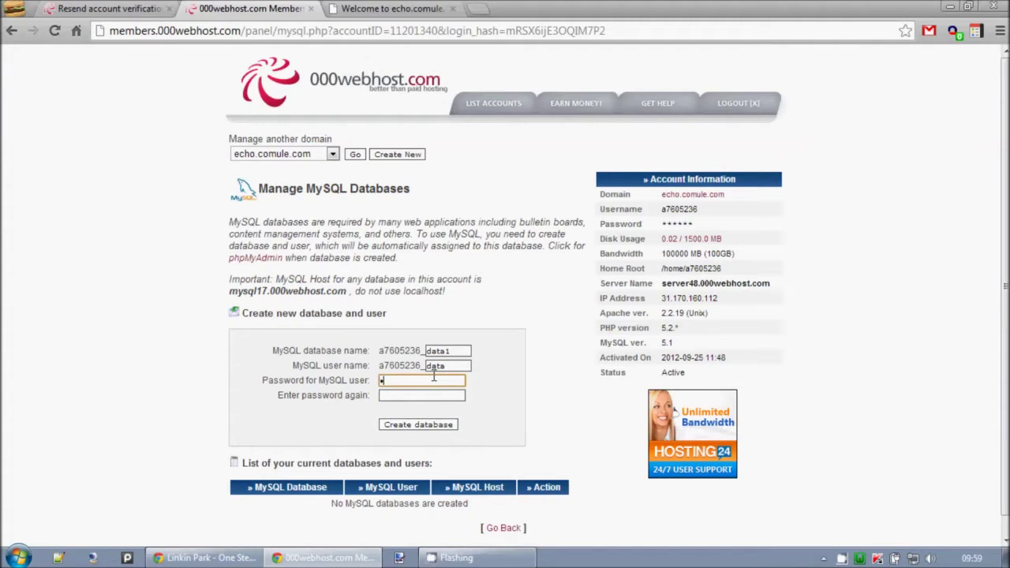
Type the user's password and its confirmation, then submit the database creation
{"action": "key", "text": "Tab"}
{"action": "left_click", "coordinate": [416, 425]}
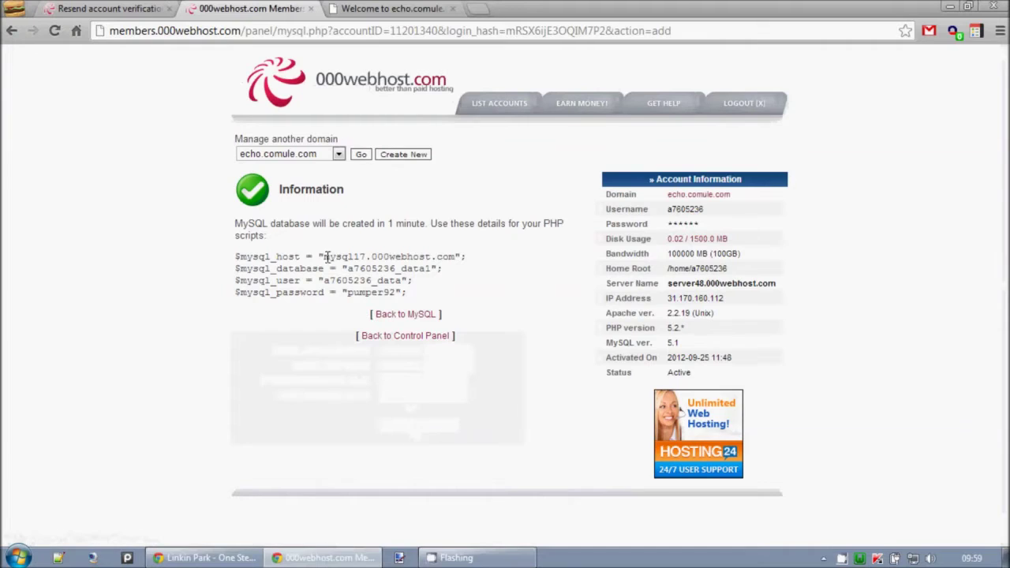
Review the new database's connection details, then return to the main control panel
{"action": "mouse_move", "coordinate": [242, 246]}
{"action": "left_mouse_down"}
{"action": "mouse_move", "coordinate": [456, 303]}
{"action": "mouse_move", "coordinate": [237, 278]}
{"action": "mouse_move", "coordinate": [234, 254]}
{"action": "left_mouse_up"}
{"action": "left_click", "coordinate": [456, 304]}
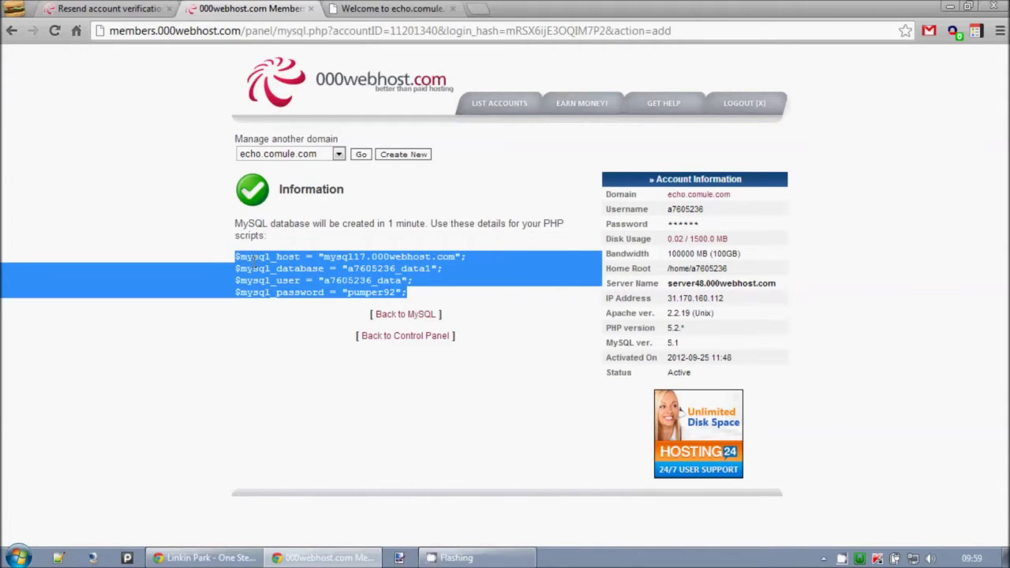
{"action": "left_click", "coordinate": [254, 266]}
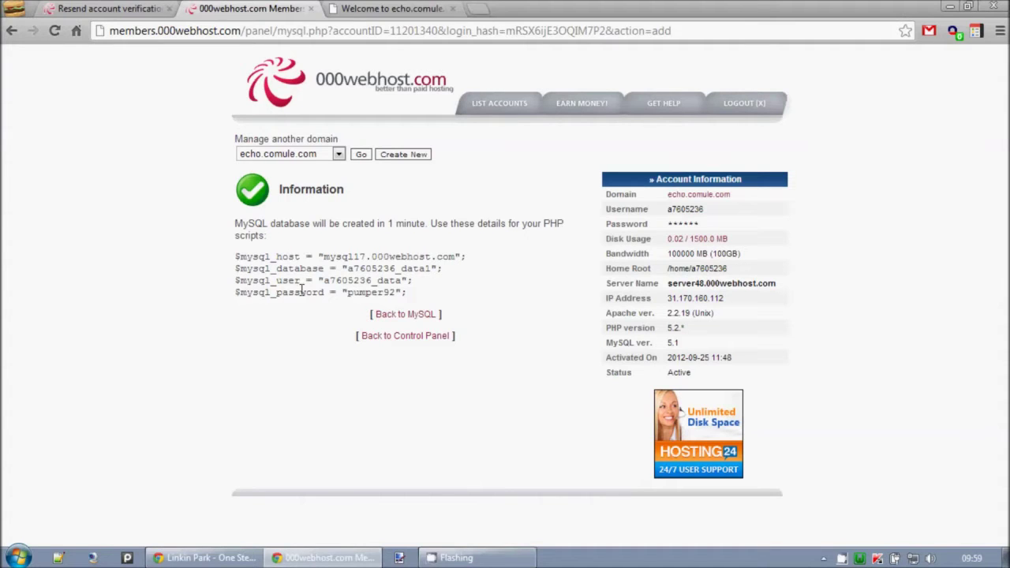
{"action": "left_click", "coordinate": [409, 337]}
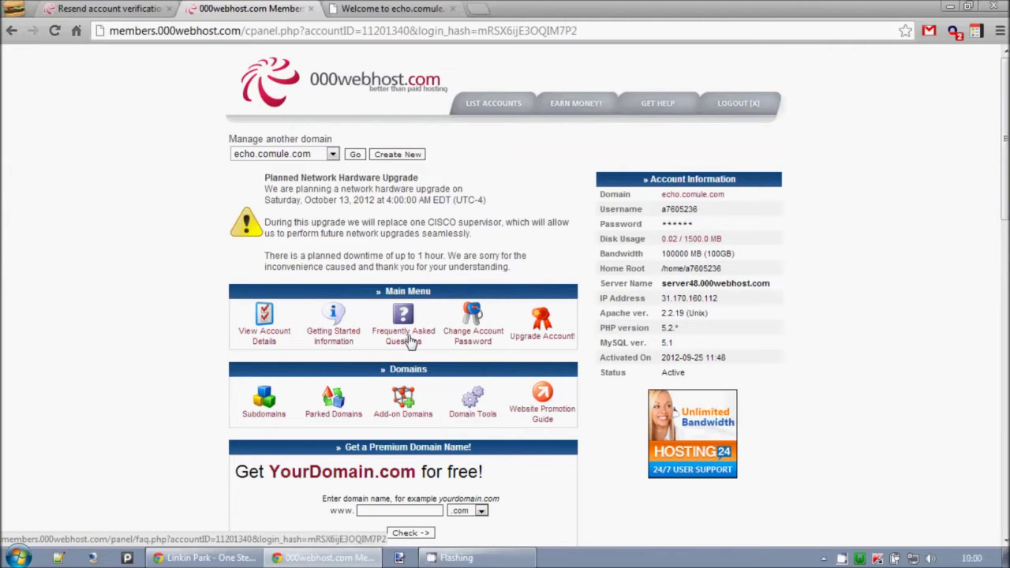
Open the phpMyAdmin access page from the control panel
{"action": "scroll", "coordinate": [442, 335], "scroll_direction": "down", "scroll_amount": 8}
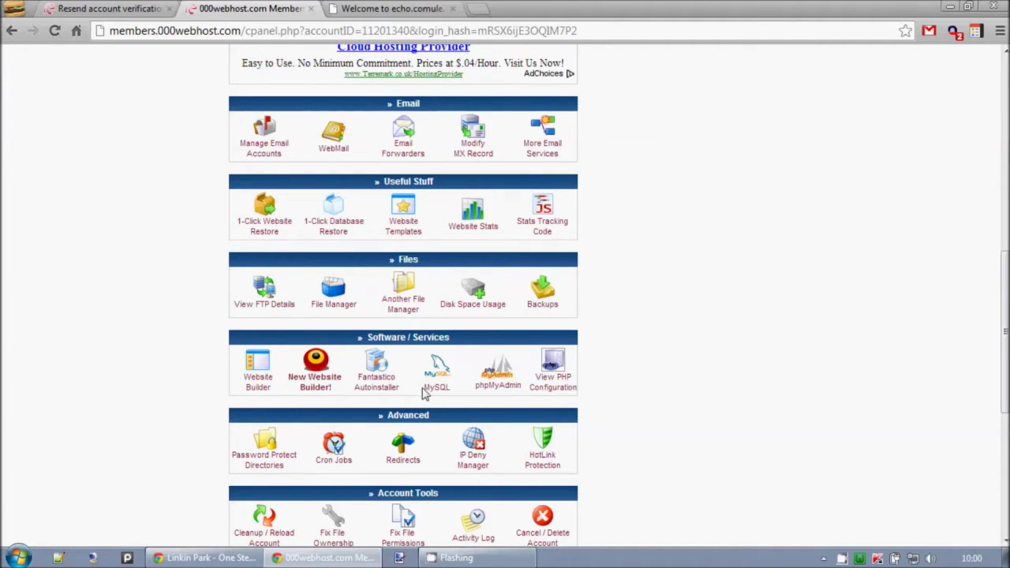
{"action": "left_click", "coordinate": [498, 376]}
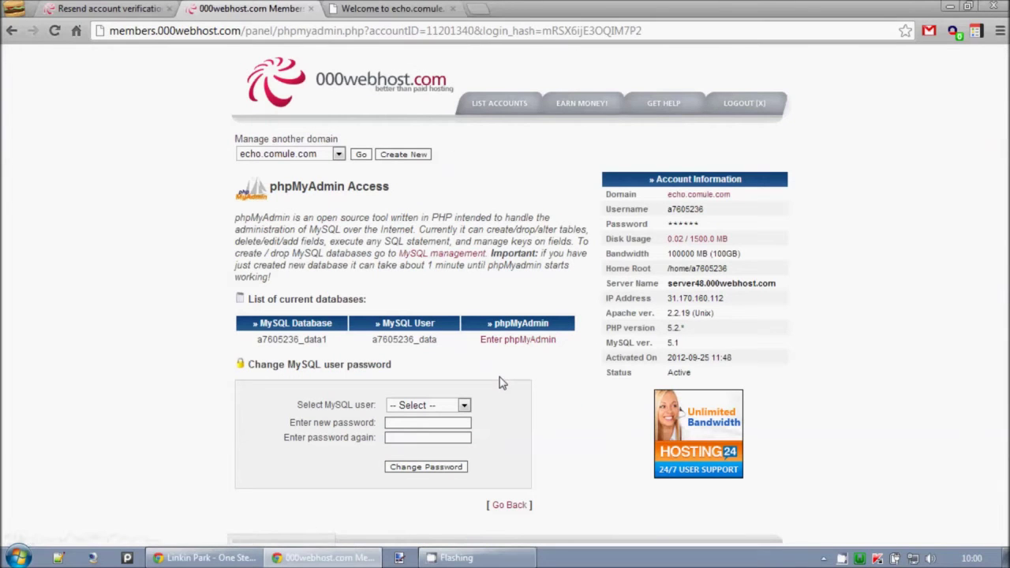
{"action": "left_click_drag", "start_coordinate": [261, 228], "coordinate": [473, 253]}
{"action": "left_click", "coordinate": [473, 254]}
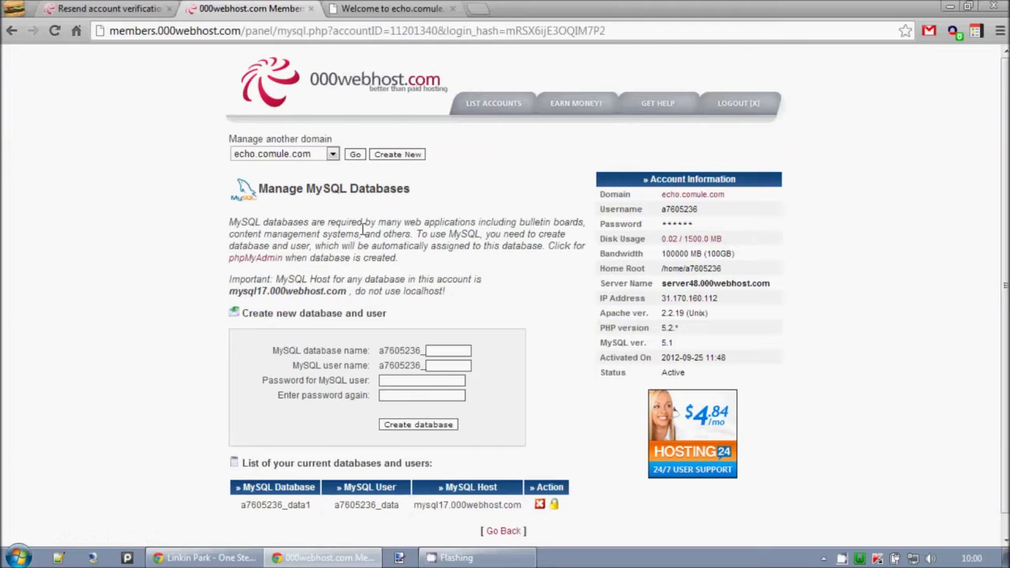
{"action": "left_click", "coordinate": [14, 29]}
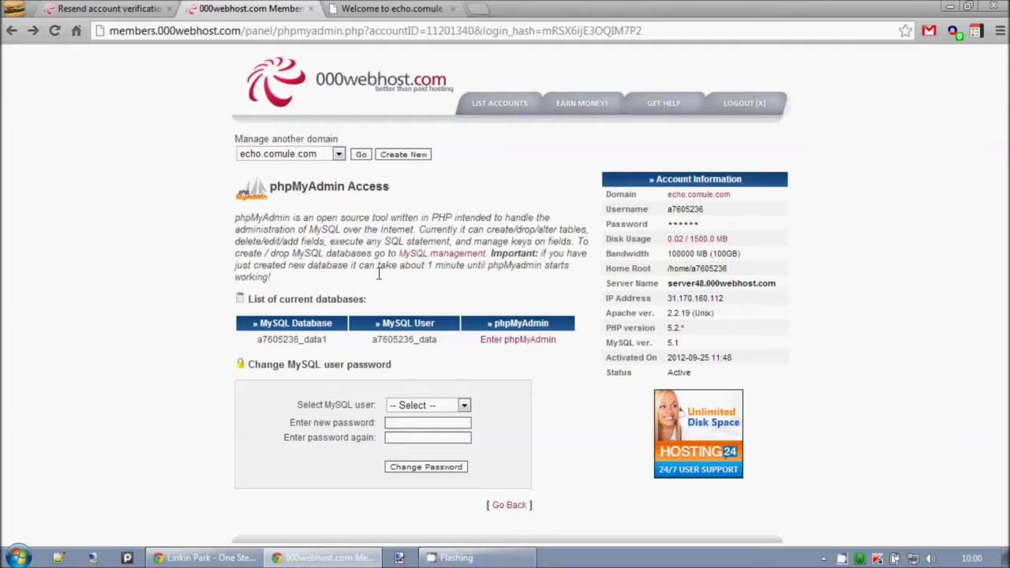
Inspect the listed database a7605236_data1 and its MySQL user
{"action": "left_click_drag", "start_coordinate": [256, 340], "coordinate": [448, 340]}
{"action": "left_click", "coordinate": [449, 341]}
{"action": "left_click_drag", "start_coordinate": [264, 340], "coordinate": [348, 344]}
{"action": "left_click", "coordinate": [348, 345]}
{"action": "left_click_drag", "start_coordinate": [263, 340], "coordinate": [447, 341]}
{"action": "left_click", "coordinate": [377, 337]}
{"action": "left_click", "coordinate": [448, 341]}
Check the password-change user list without changes, then enter phpMyAdmin for a7605236_data1
{"action": "left_click", "coordinate": [428, 405]}
{"action": "left_click", "coordinate": [514, 400]}
{"action": "left_click_drag", "start_coordinate": [293, 419], "coordinate": [508, 440]}
{"action": "left_click", "coordinate": [286, 414]}
{"action": "left_click_drag", "start_coordinate": [286, 413], "coordinate": [451, 426]}
{"action": "left_click", "coordinate": [505, 428]}
{"action": "left_click", "coordinate": [464, 404]}
{"action": "left_click", "coordinate": [497, 420]}
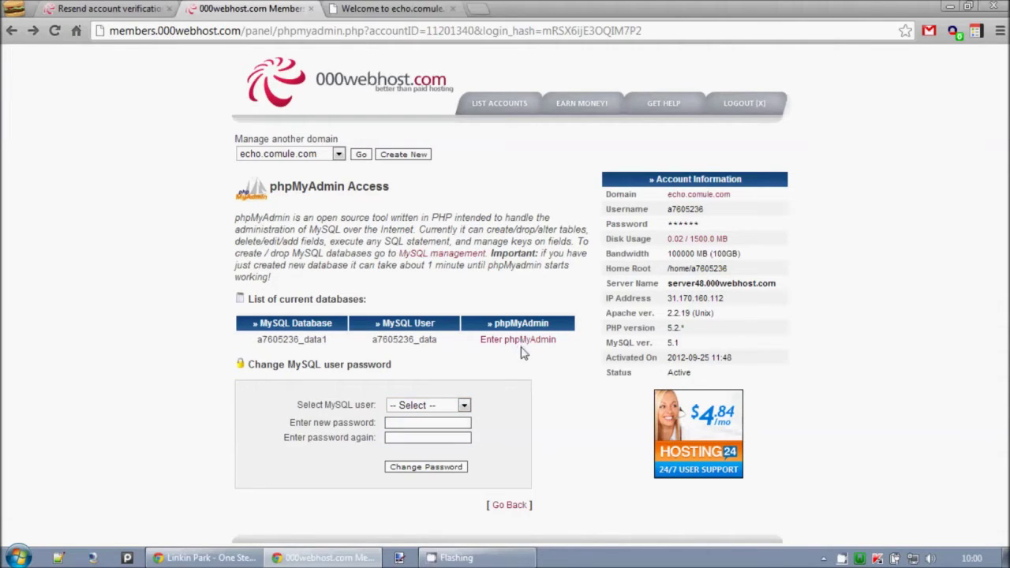
{"action": "left_click", "coordinate": [544, 340]}
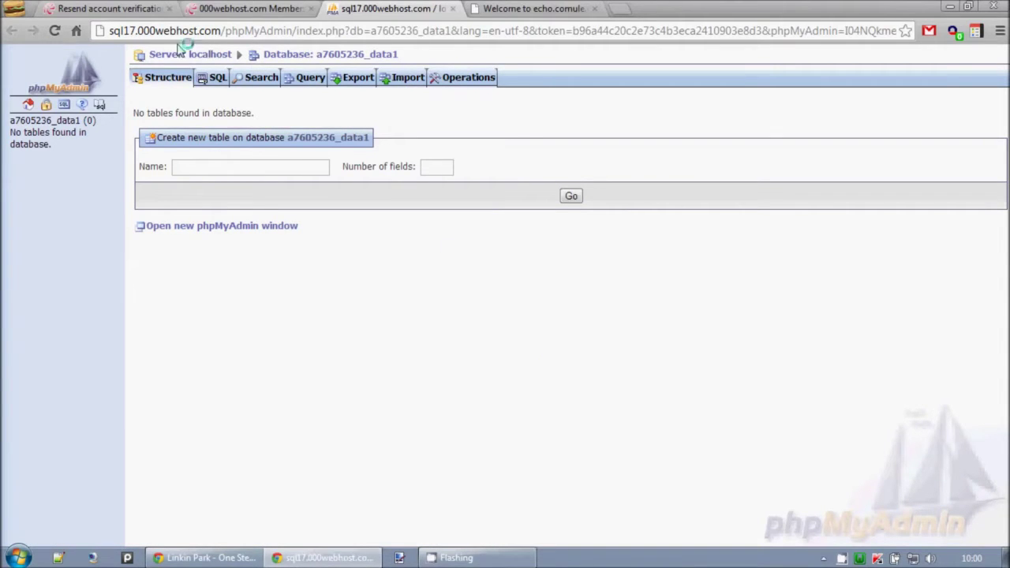
Reload phpMyAdmin's main page and open the Import page for a7605236_data1
{"action": "left_click_drag", "start_coordinate": [77, 163], "coordinate": [10, 145]}
{"action": "left_click", "coordinate": [8, 143]}
{"action": "left_click", "coordinate": [28, 105]}
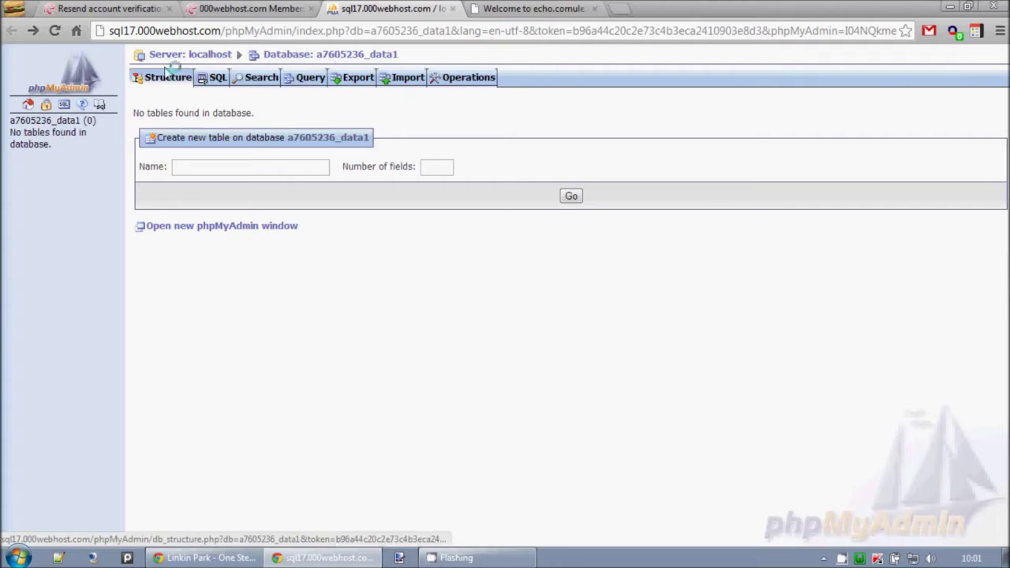
{"action": "left_click", "coordinate": [405, 84]}
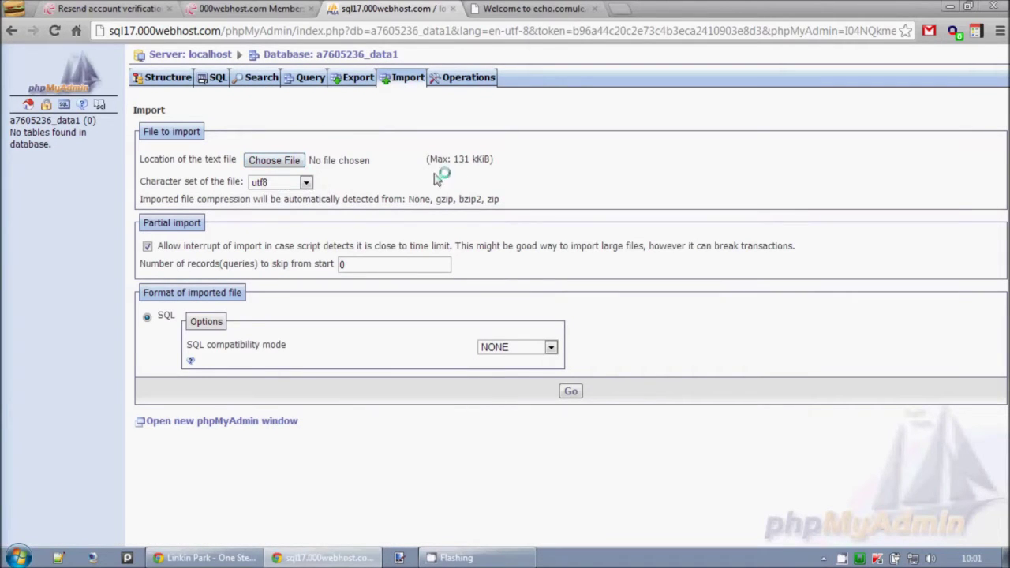
Choose data1.sql from the Desktop as the file to import
{"action": "left_click_drag", "start_coordinate": [151, 200], "coordinate": [500, 202]}
{"action": "left_click", "coordinate": [585, 204]}
{"action": "left_click", "coordinate": [290, 160]}
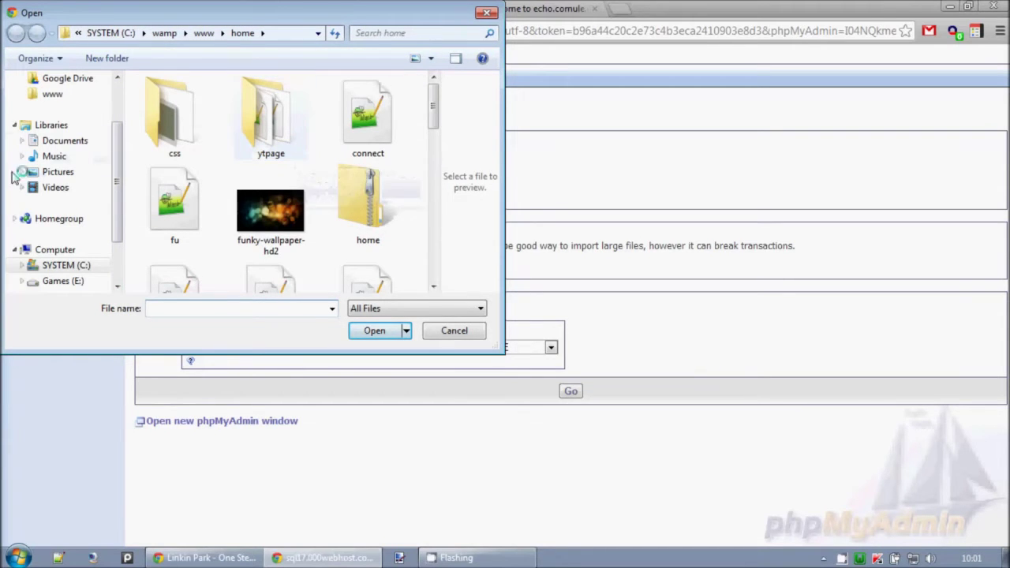
{"action": "scroll", "coordinate": [71, 150], "scroll_direction": "up", "scroll_amount": 2}
{"action": "left_click", "coordinate": [57, 132]}
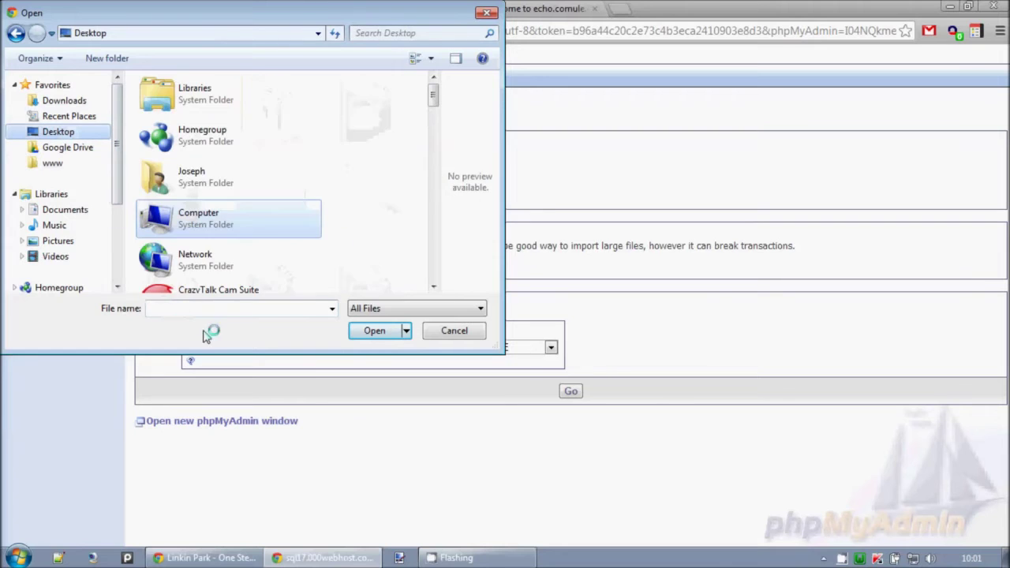
{"action": "left_click", "coordinate": [438, 160]}
{"action": "left_click_drag", "start_coordinate": [438, 158], "coordinate": [436, 190]}
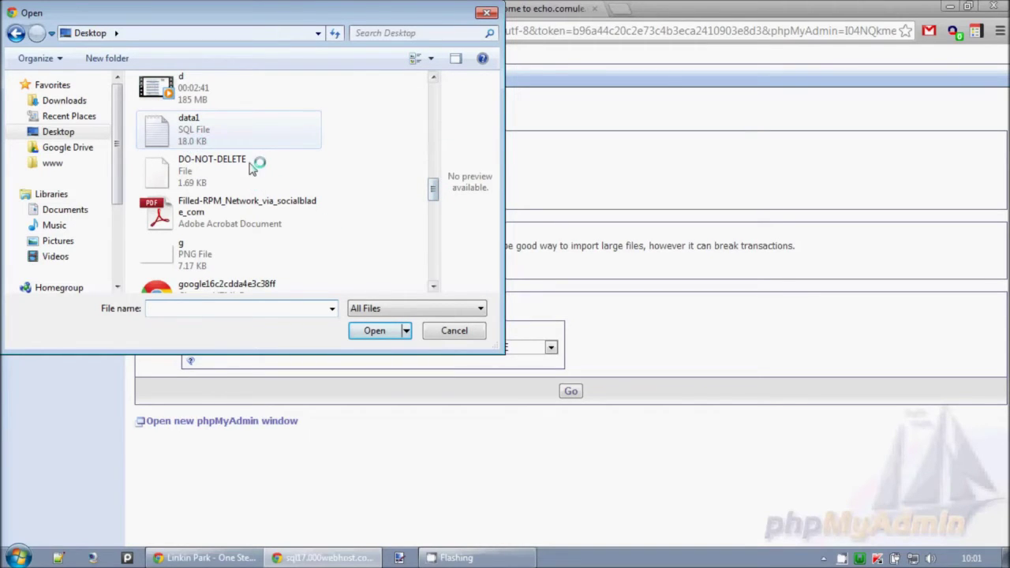
{"action": "left_click", "coordinate": [254, 134]}
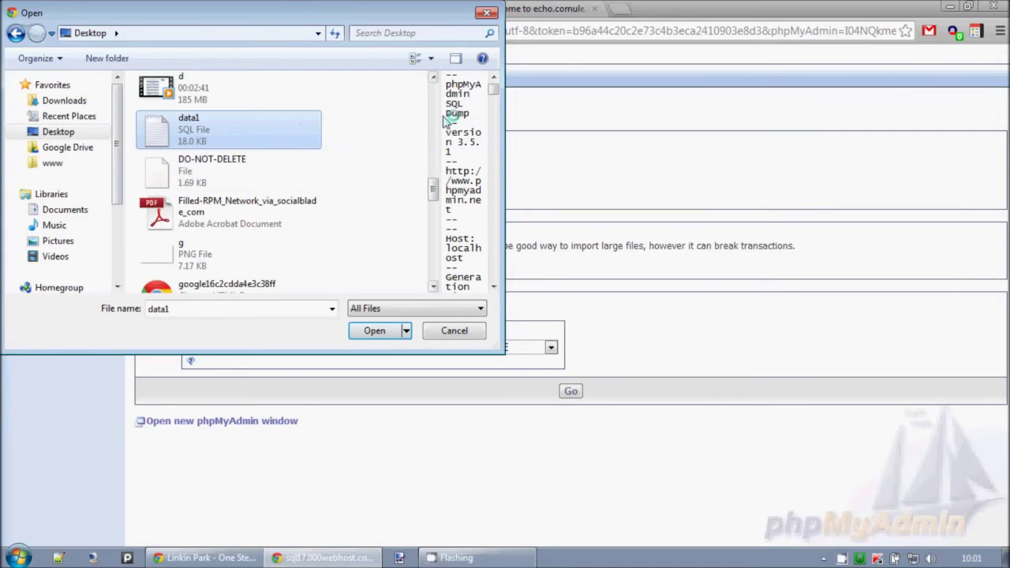
{"action": "left_click_drag", "start_coordinate": [493, 89], "coordinate": [480, 73]}
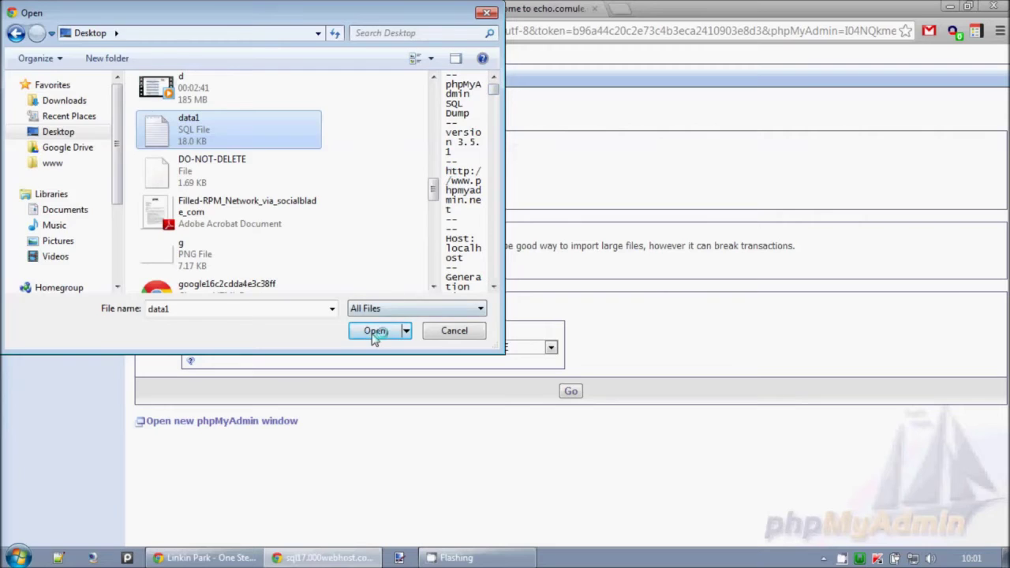
{"action": "left_click", "coordinate": [386, 332]}
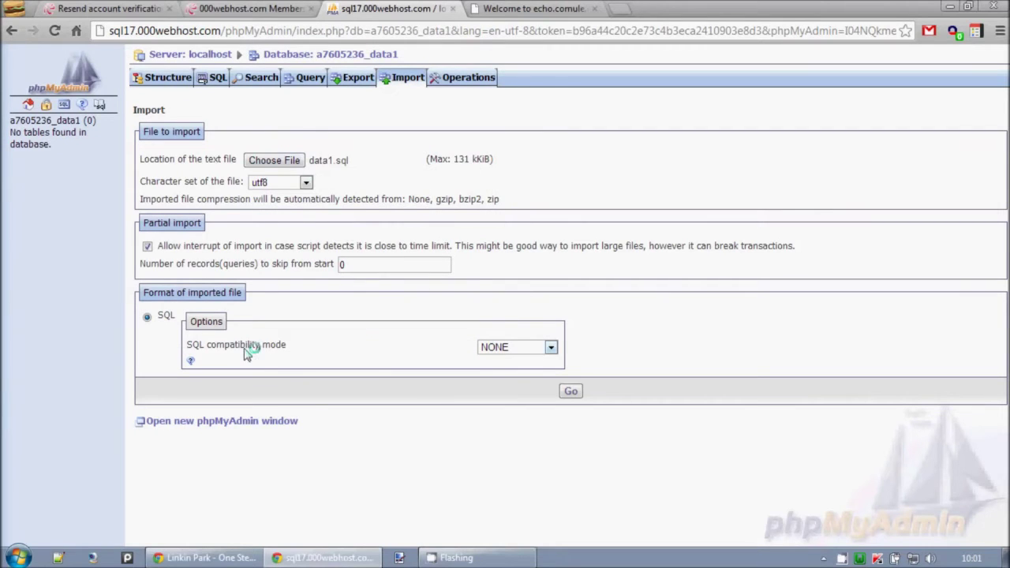
Keep SQL compatibility mode at NONE and run the import of data1.sql
{"action": "left_click", "coordinate": [517, 347]}
{"action": "left_click", "coordinate": [509, 349]}
{"action": "left_click", "coordinate": [567, 396]}
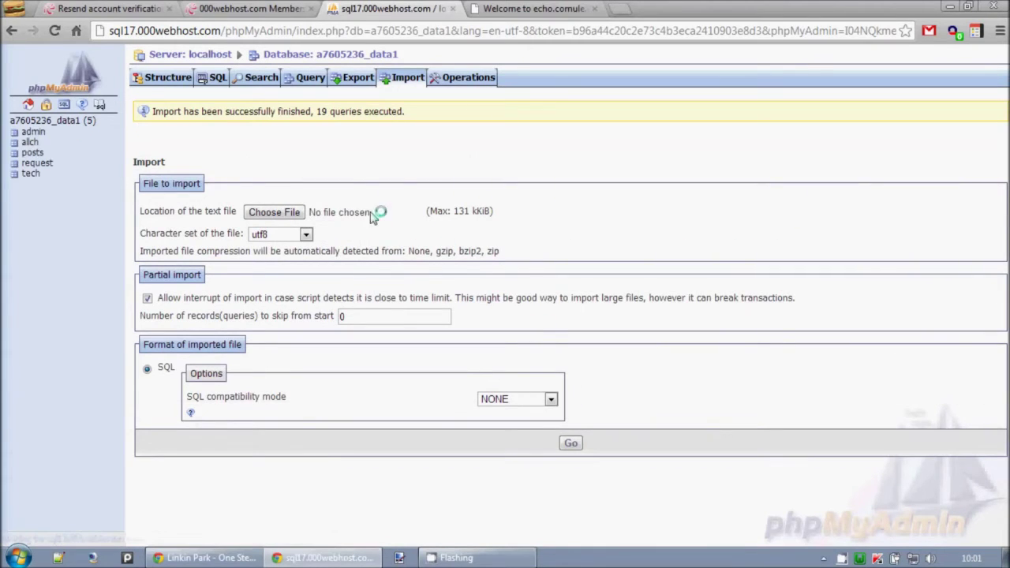
{"action": "left_click_drag", "start_coordinate": [218, 111], "coordinate": [705, 132]}
{"action": "left_click", "coordinate": [707, 134]}
Browse the allch table's 72 rows, then switch to the 000webhost account tab
{"action": "left_click", "coordinate": [30, 142]}
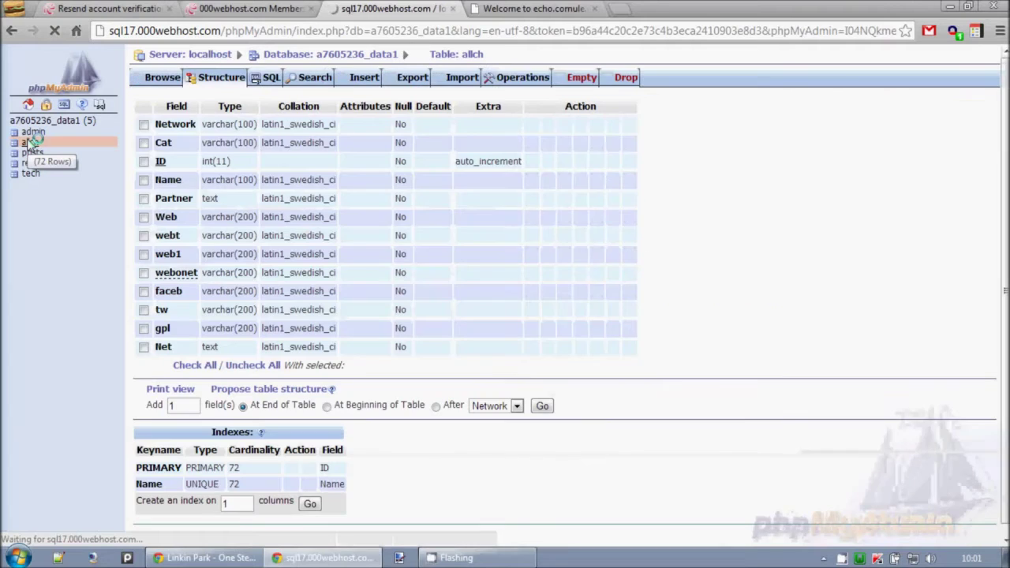
{"action": "left_click", "coordinate": [159, 78]}
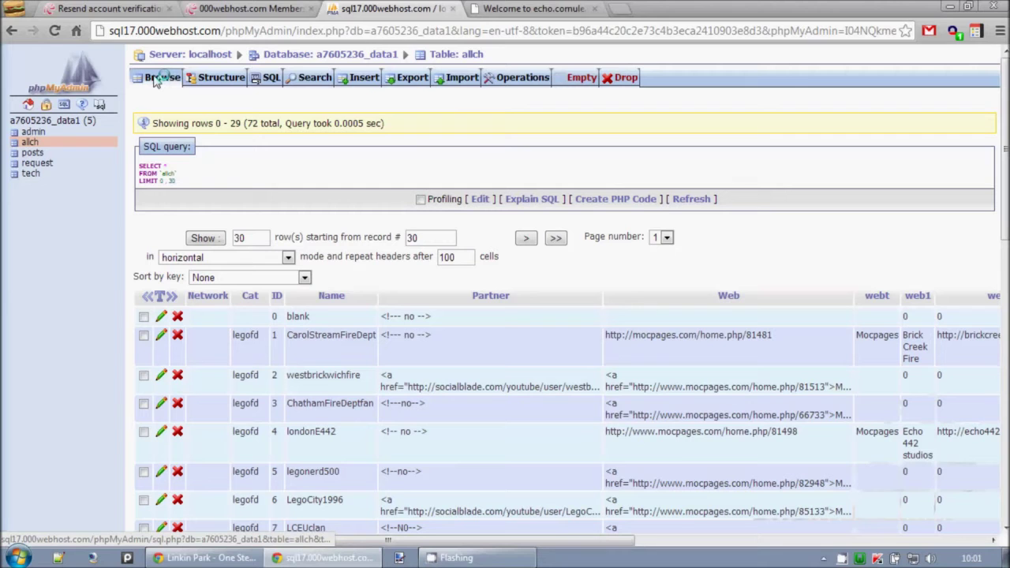
{"action": "left_click", "coordinate": [224, 11]}
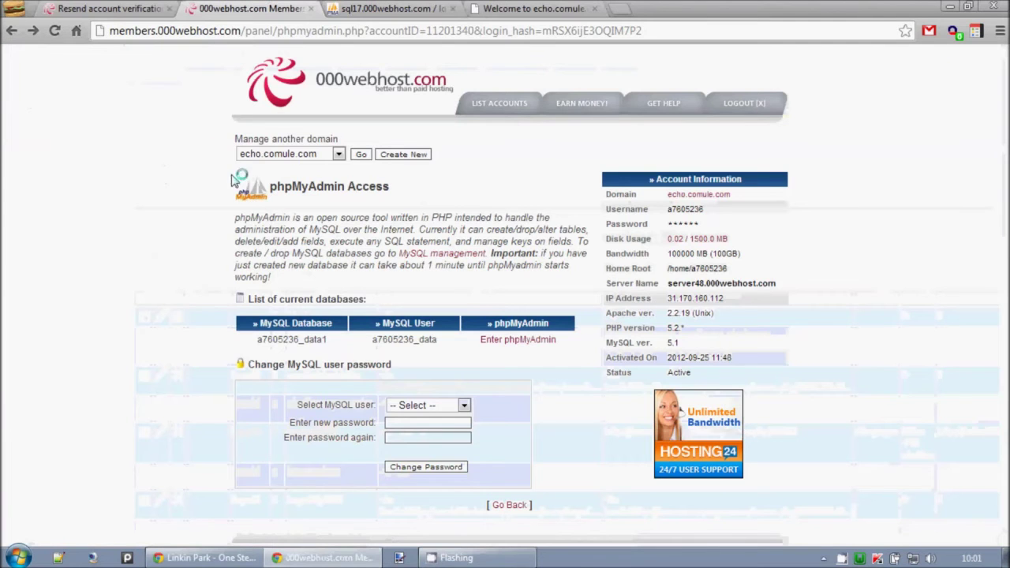
Check the control panel's Backups page, empty so far, then return to the phpMyAdmin tab
{"action": "left_click", "coordinate": [509, 505]}
{"action": "scroll", "coordinate": [477, 355], "scroll_direction": "down", "scroll_amount": 5}
{"action": "scroll", "coordinate": [478, 356], "scroll_direction": "down", "scroll_amount": 3}
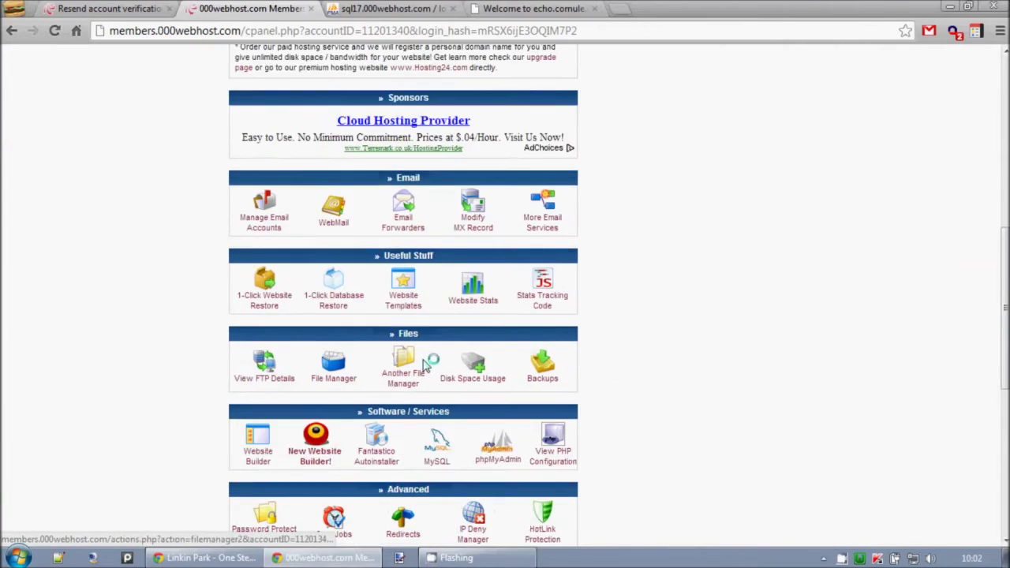
{"action": "left_click", "coordinate": [552, 298]}
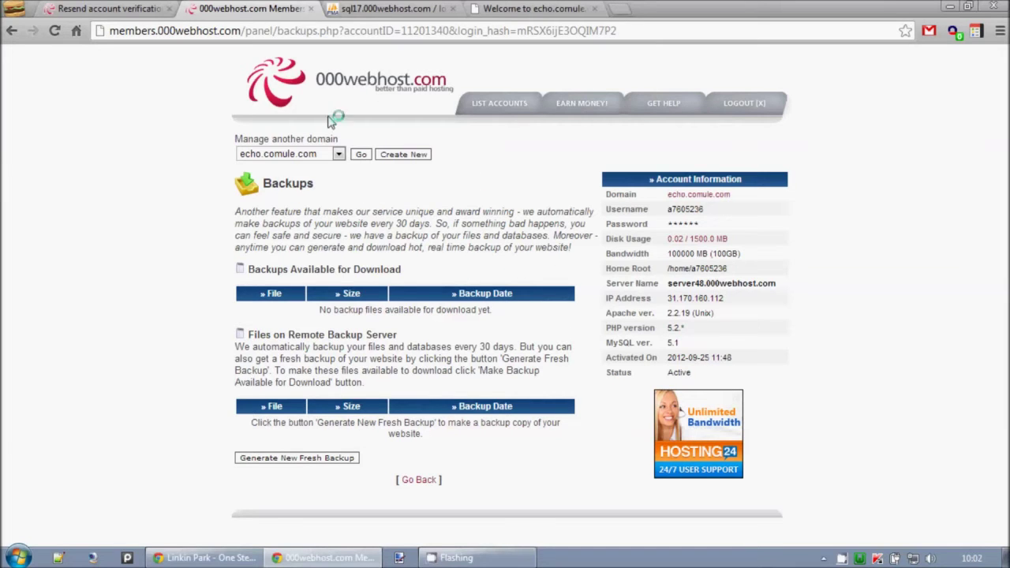
{"action": "left_click", "coordinate": [385, 7]}
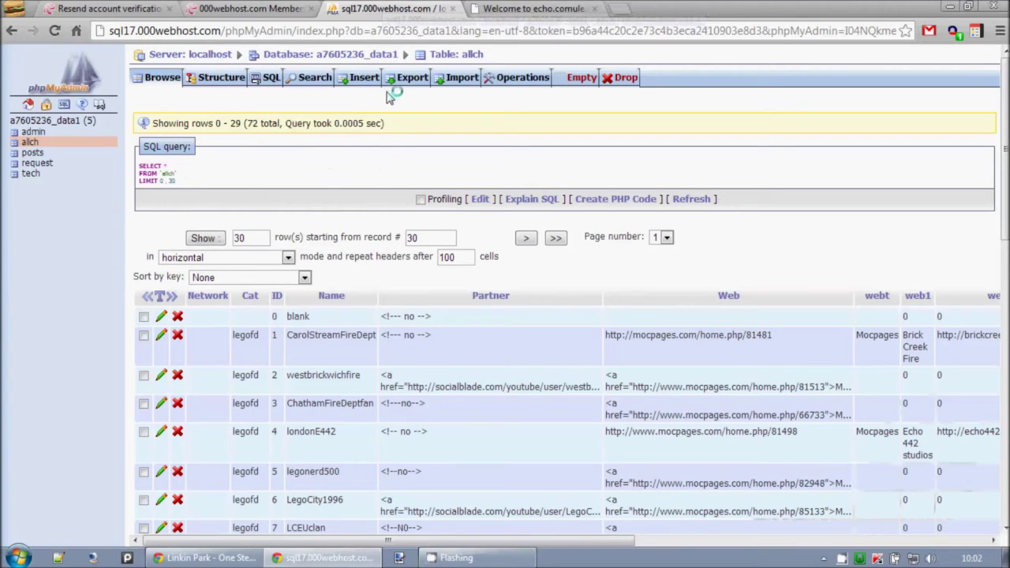
Review the allch table's SQL export options, then open the a7605236_data1 overview
{"action": "left_click", "coordinate": [411, 78]}
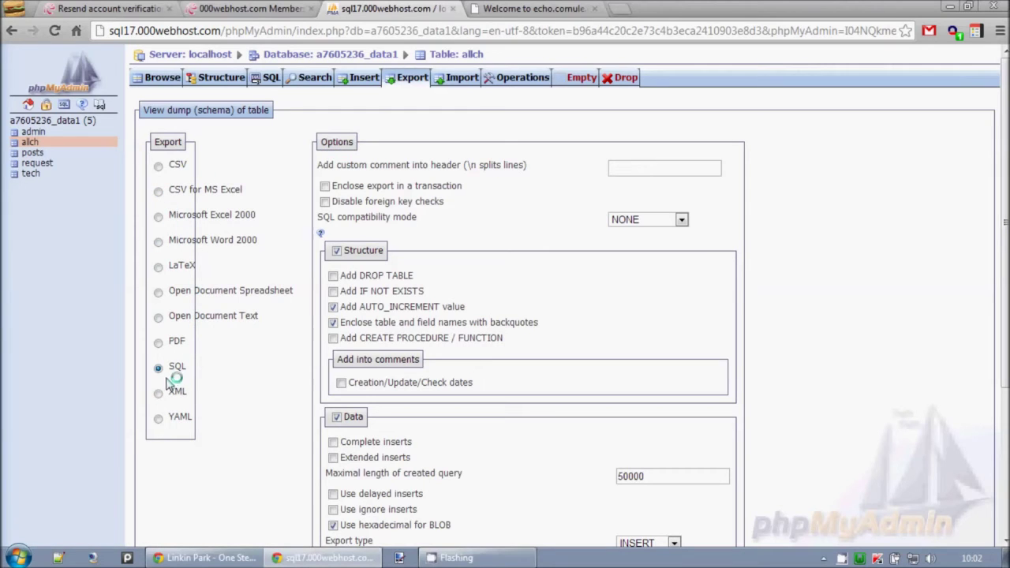
{"action": "left_click_drag", "start_coordinate": [169, 344], "coordinate": [258, 311]}
{"action": "left_click", "coordinate": [252, 313]}
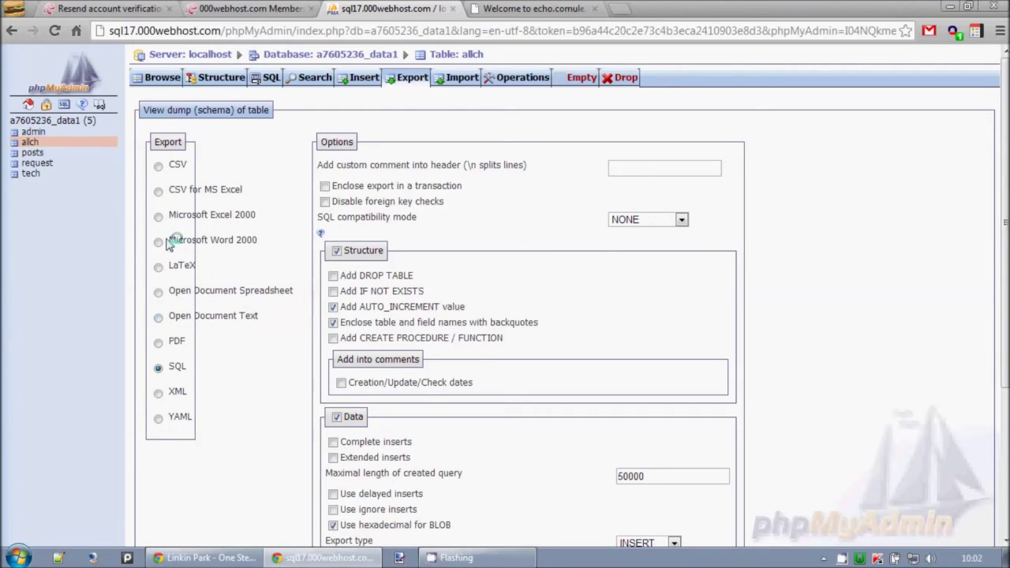
{"action": "triple_click", "coordinate": [183, 368]}
{"action": "left_click", "coordinate": [511, 217]}
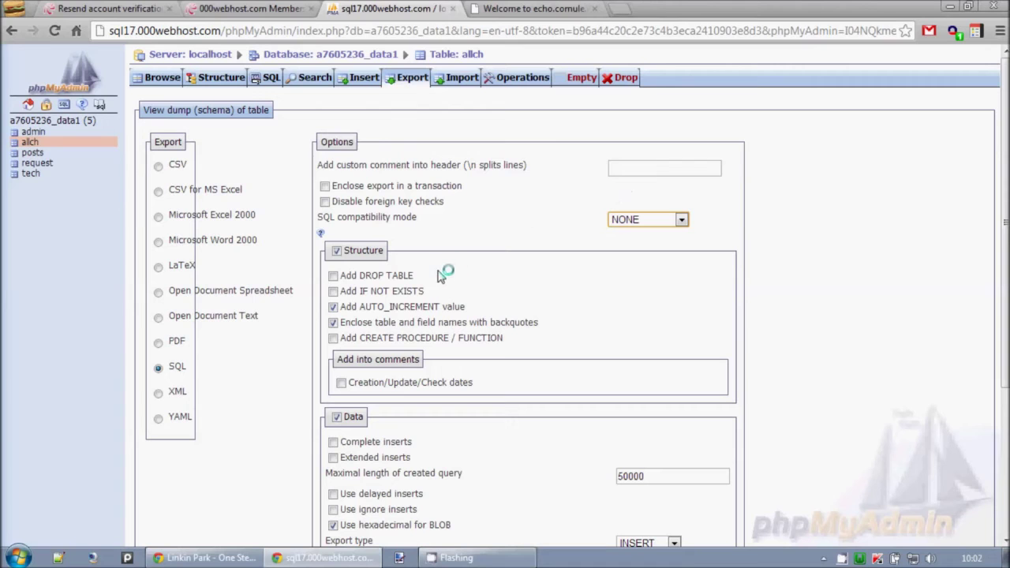
{"action": "scroll", "coordinate": [426, 257], "scroll_direction": "down", "scroll_amount": 3}
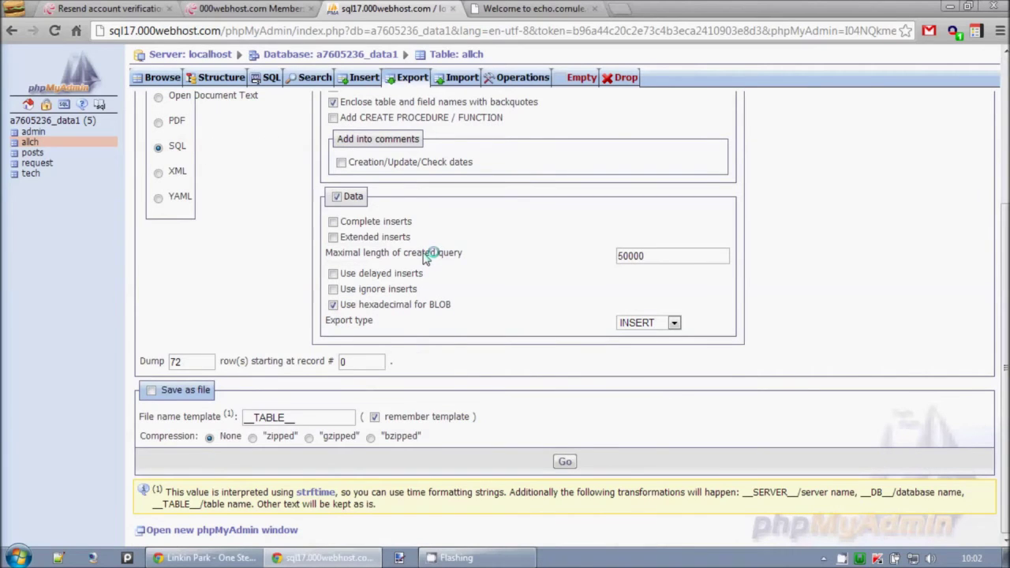
{"action": "scroll", "coordinate": [280, 284], "scroll_direction": "up", "scroll_amount": 3}
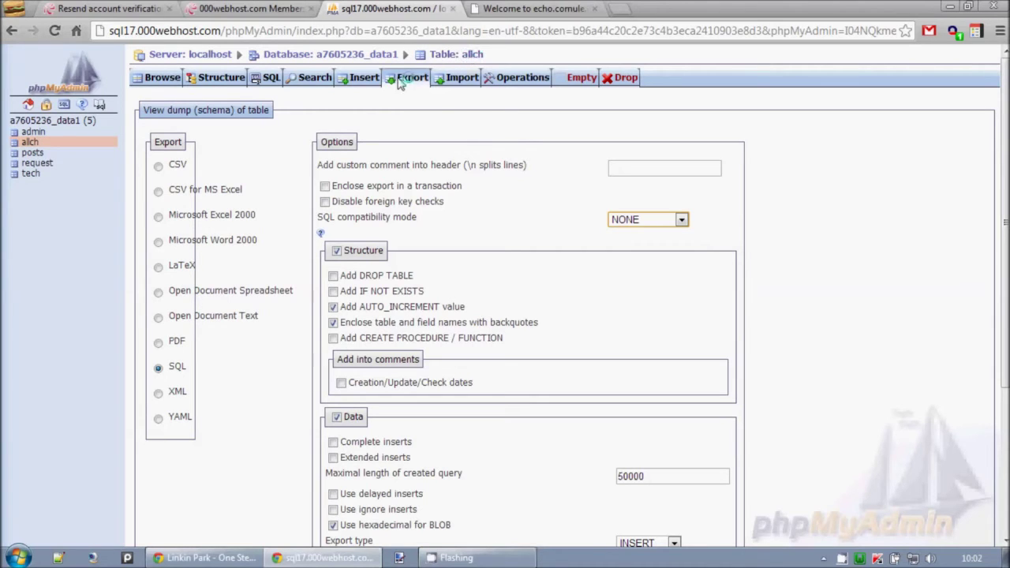
{"action": "left_click", "coordinate": [27, 120]}
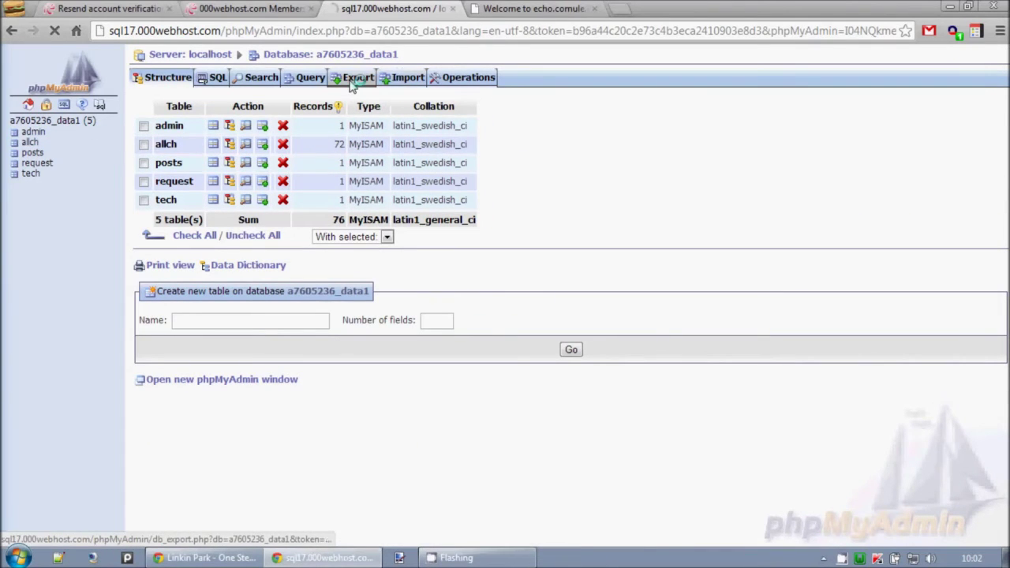
{"action": "left_click", "coordinate": [354, 76]}
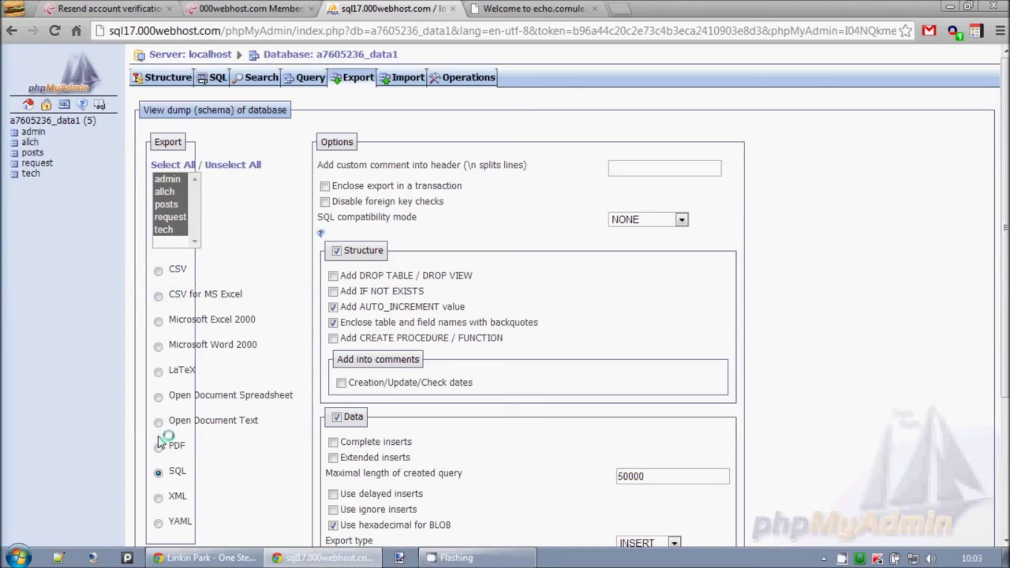
{"action": "double_click", "coordinate": [203, 475]}
{"action": "scroll", "coordinate": [571, 394], "scroll_direction": "down", "scroll_amount": 3}
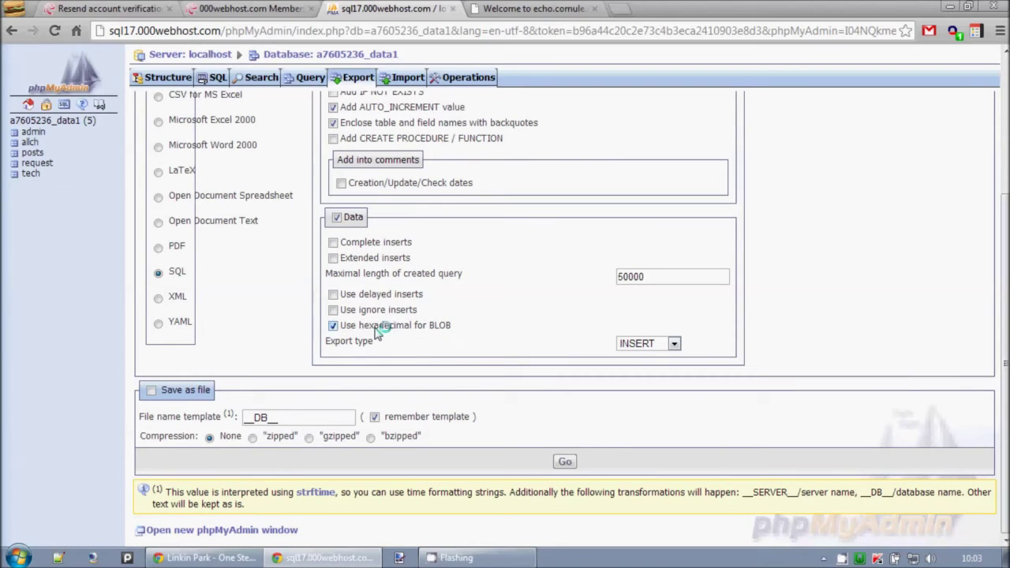
{"action": "left_click_drag", "start_coordinate": [312, 419], "coordinate": [228, 424]}
{"action": "left_click", "coordinate": [298, 394]}
{"action": "left_click", "coordinate": [566, 462]}
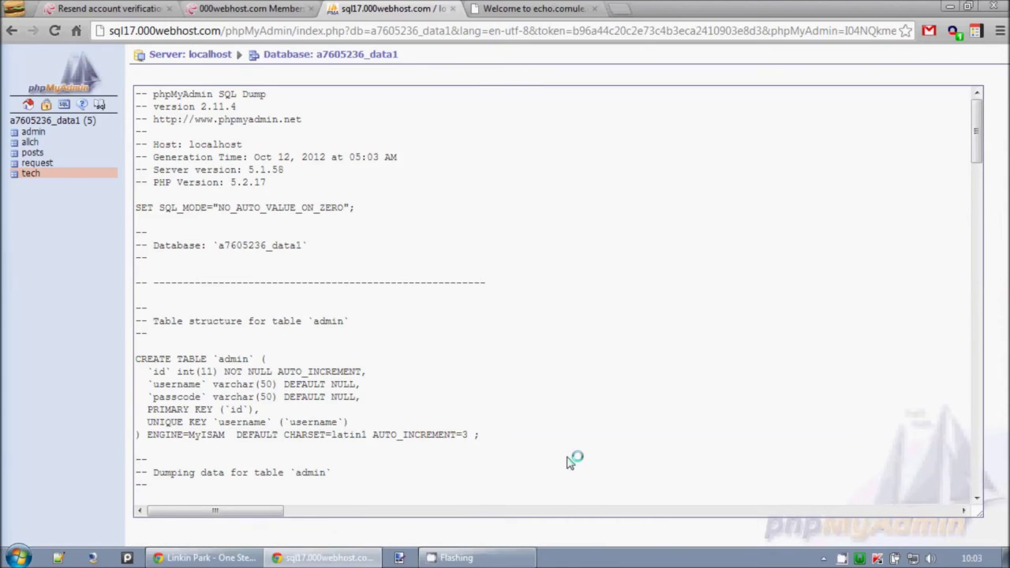
{"action": "scroll", "coordinate": [365, 277], "scroll_direction": "down", "scroll_amount": 6}
{"action": "scroll", "coordinate": [392, 300], "scroll_direction": "up", "scroll_amount": 6}
{"action": "left_click", "coordinate": [71, 120]}
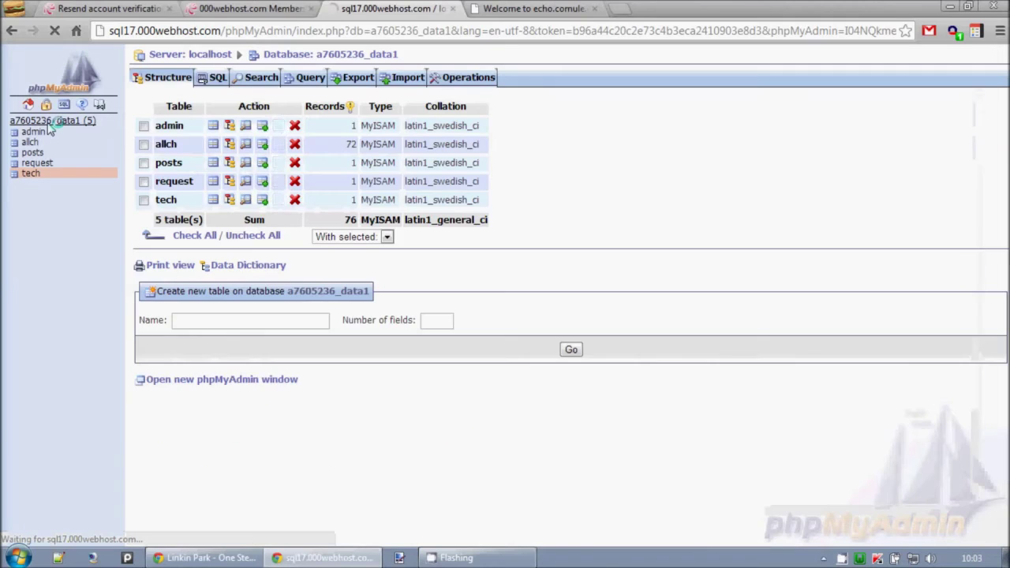
Cancel a save-as-file export, then export the whole database as on-screen SQL text
{"action": "left_click", "coordinate": [351, 77]}
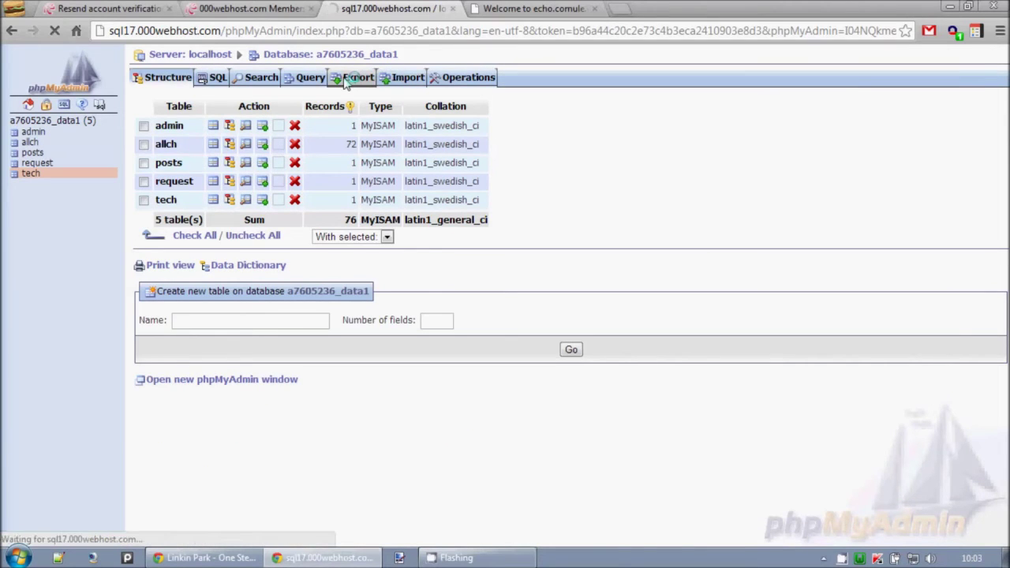
{"action": "scroll", "coordinate": [372, 245], "scroll_direction": "down", "scroll_amount": 2}
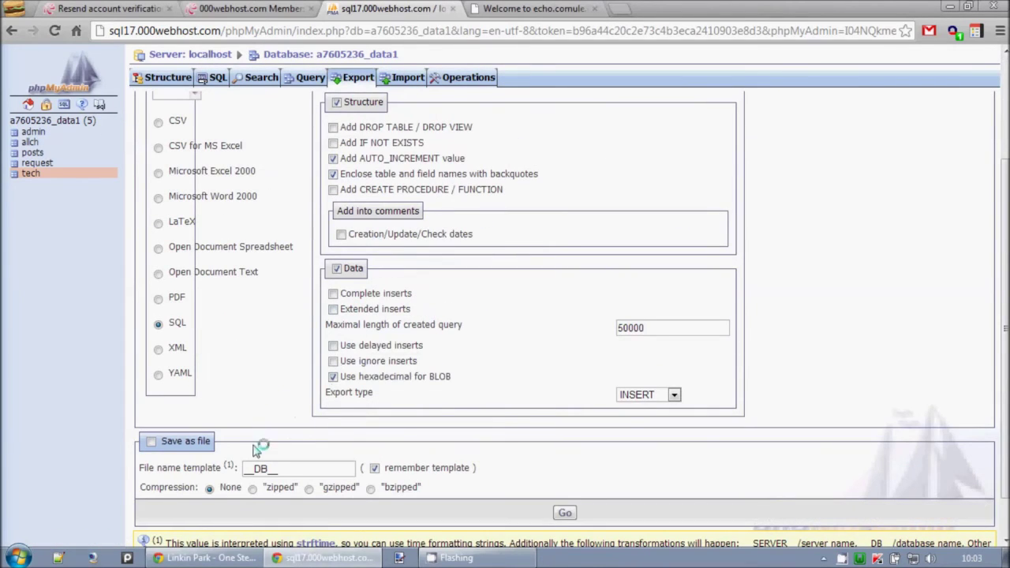
{"action": "left_click", "coordinate": [155, 443]}
{"action": "left_click", "coordinate": [565, 513]}
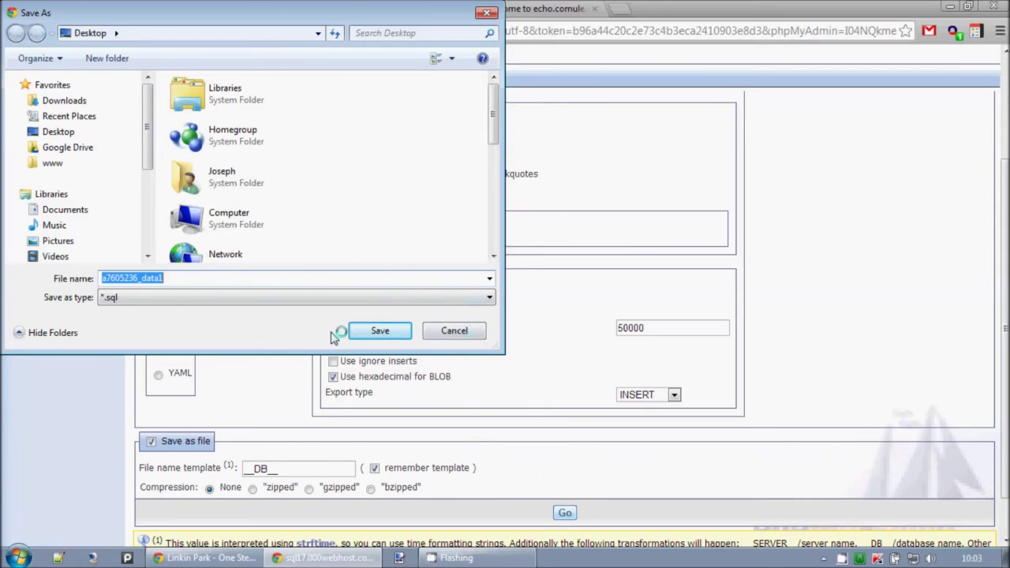
{"action": "left_click", "coordinate": [453, 331]}
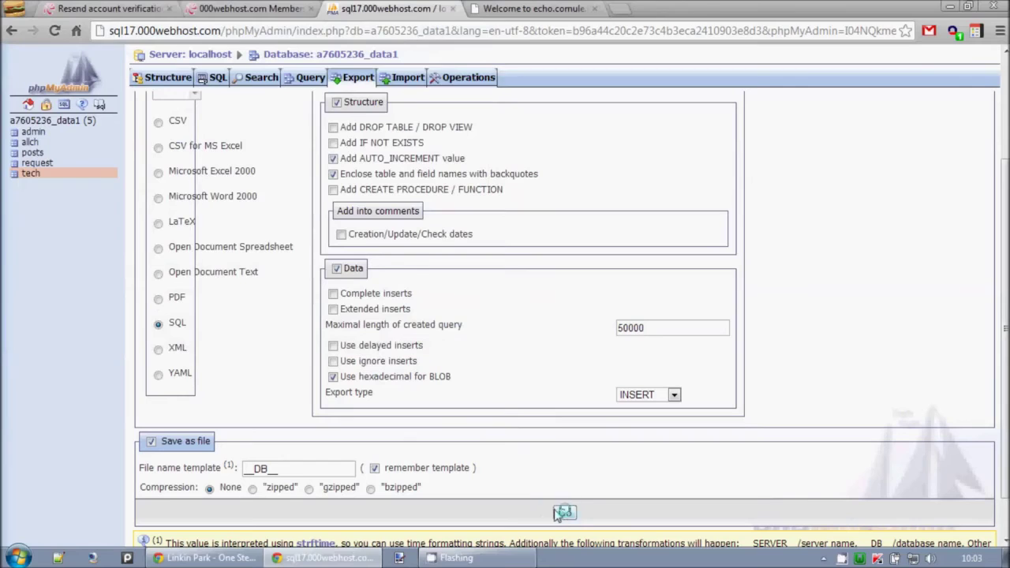
{"action": "left_click", "coordinate": [189, 442]}
{"action": "left_click", "coordinate": [565, 513]}
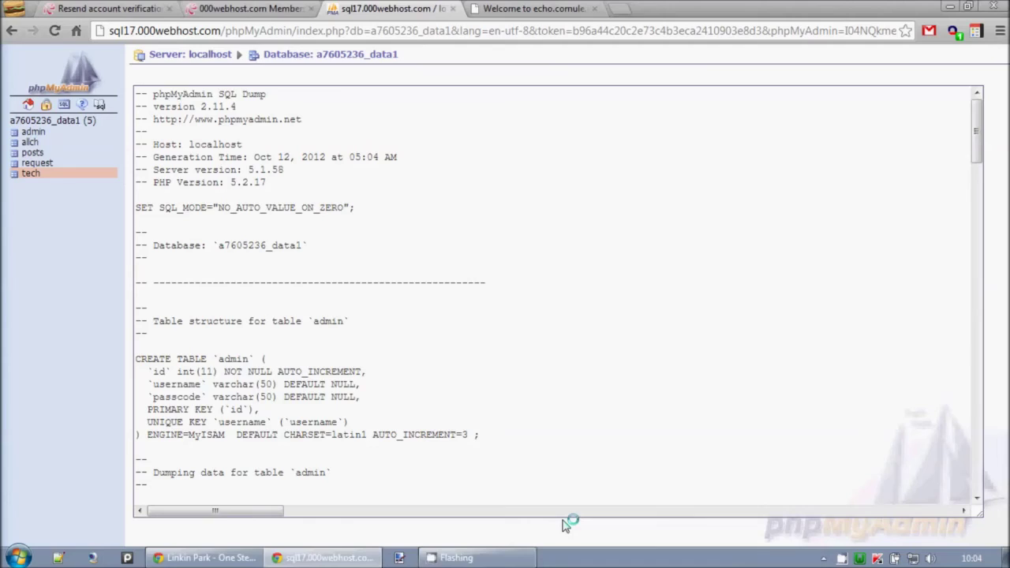
Scroll through the displayed SQL dump, then go back to the export options
{"action": "scroll", "coordinate": [600, 370], "scroll_direction": "down", "scroll_amount": 20}
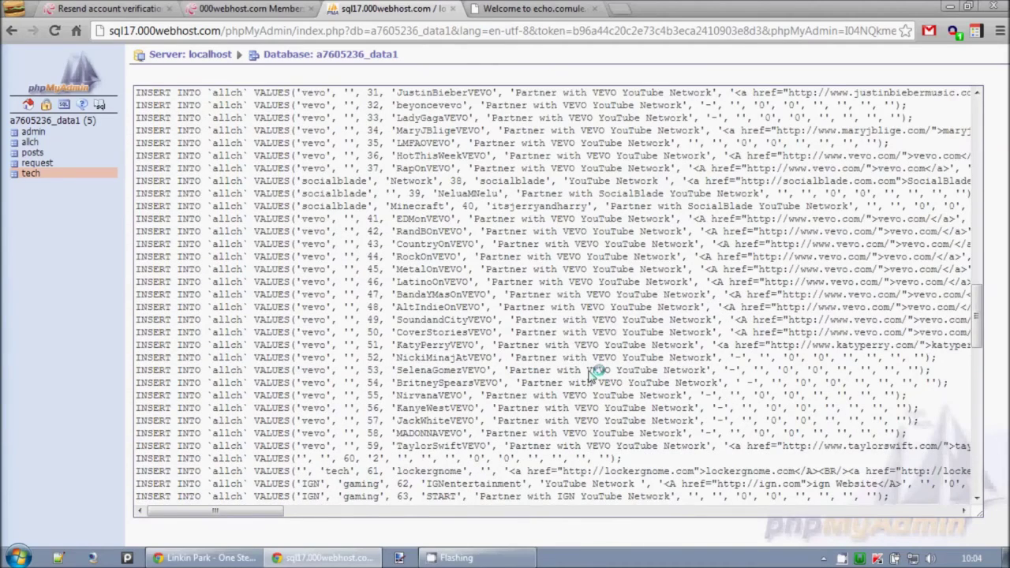
{"action": "scroll", "coordinate": [552, 314], "scroll_direction": "down", "scroll_amount": 2}
{"action": "scroll", "coordinate": [548, 315], "scroll_direction": "up", "scroll_amount": 2}
{"action": "scroll", "coordinate": [363, 180], "scroll_direction": "down", "scroll_amount": 12}
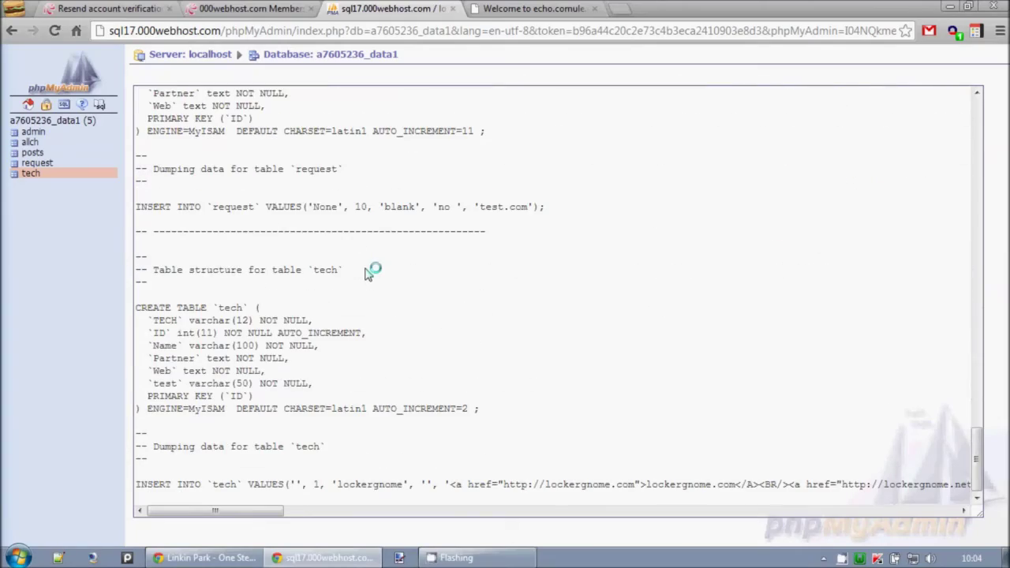
{"action": "scroll", "coordinate": [367, 272], "scroll_direction": "up", "scroll_amount": 20}
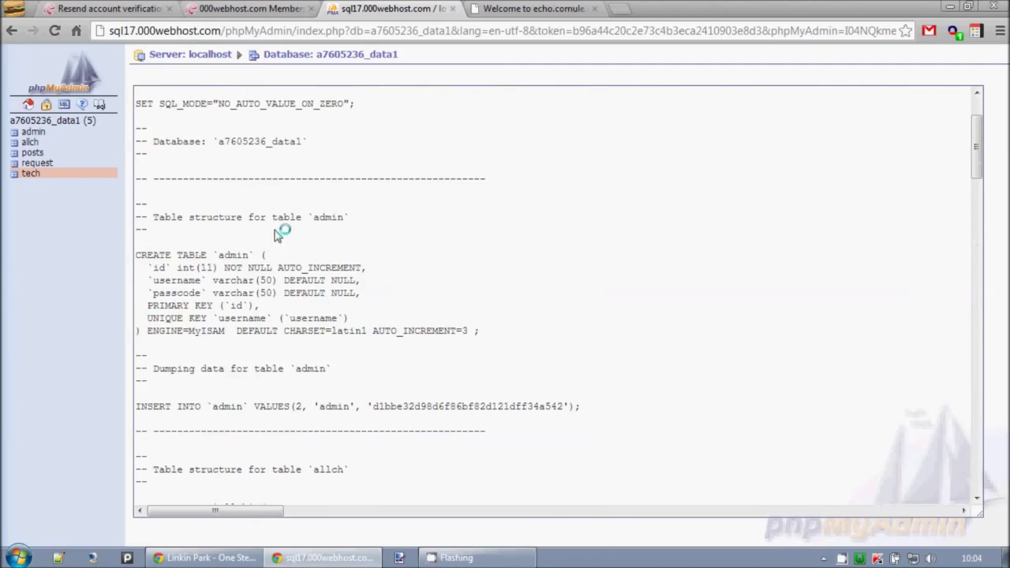
{"action": "scroll", "coordinate": [280, 236], "scroll_direction": "up", "scroll_amount": 3}
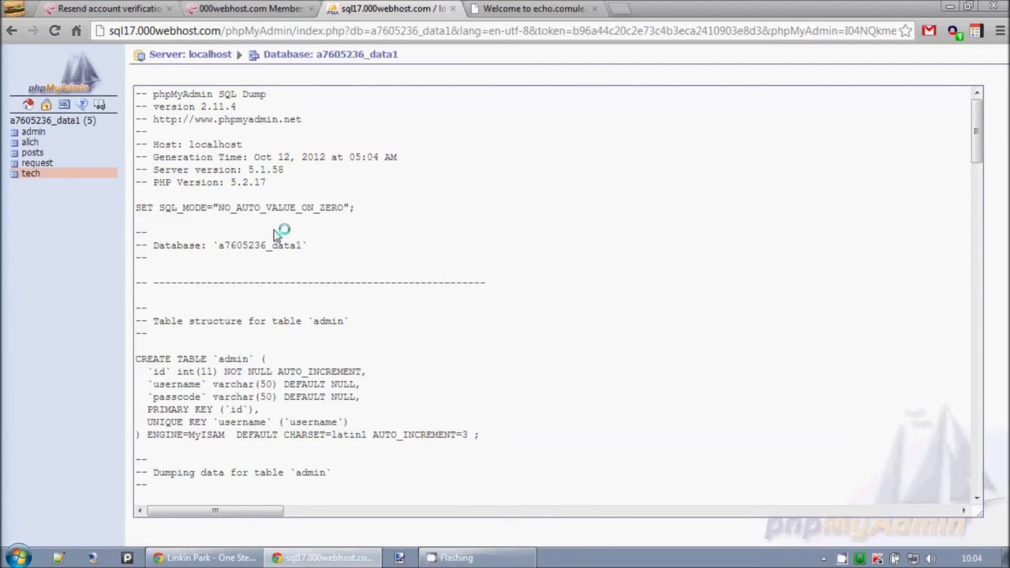
{"action": "left_click", "coordinate": [11, 29]}
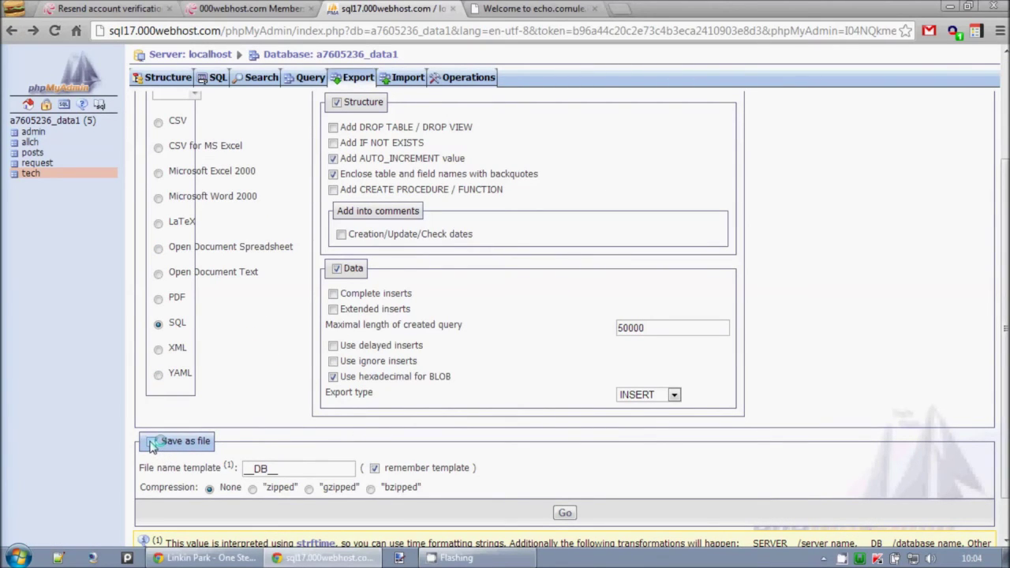
In a new browser tab, go to localhost/phpmyadmin/
{"action": "left_click", "coordinate": [621, 9]}
{"action": "type", "text": "localhost/"}
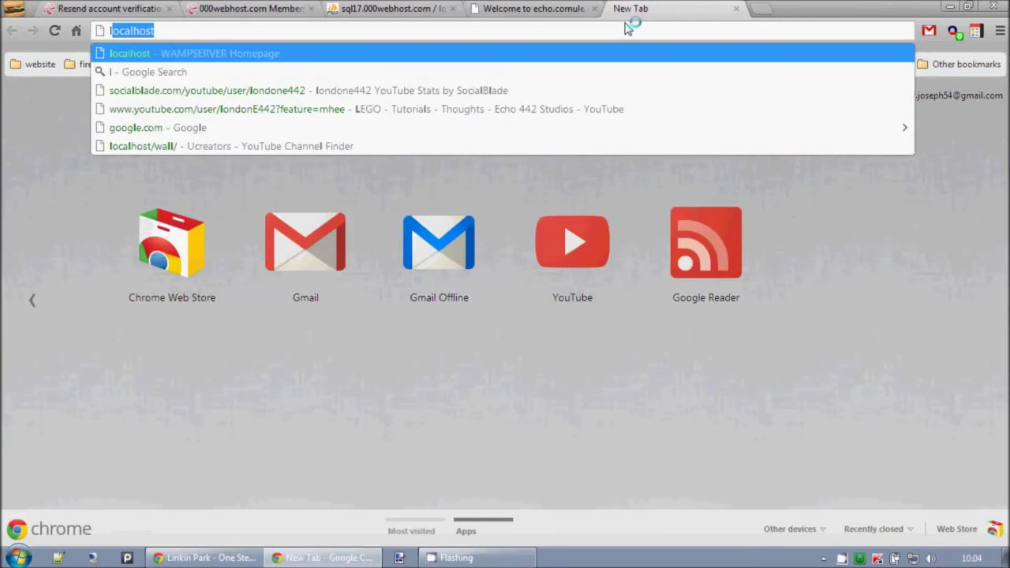
{"action": "key", "text": "Down"}
{"action": "key", "text": "Down"}
{"action": "key", "text": "Down"}
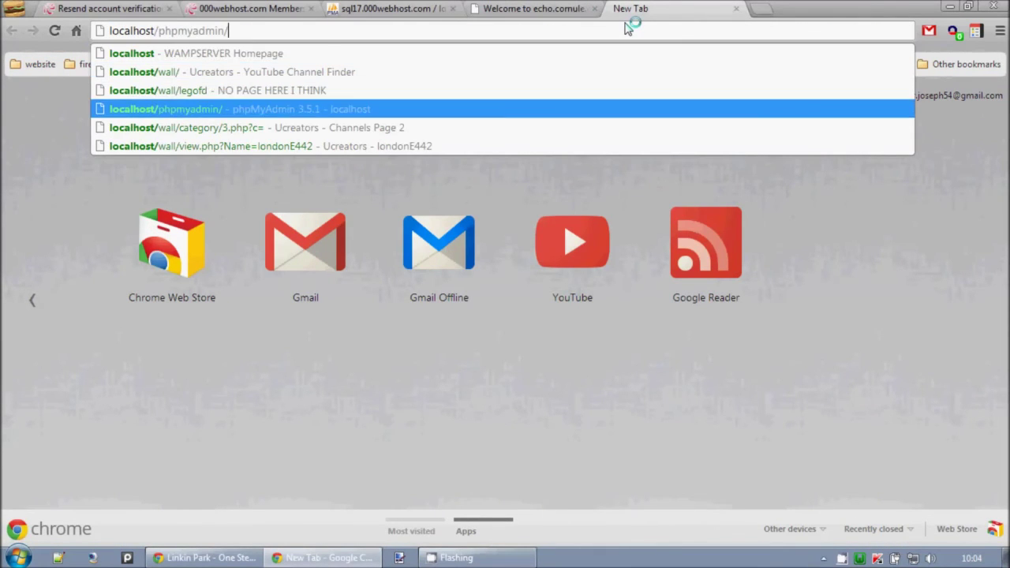
{"action": "key", "text": "Return"}
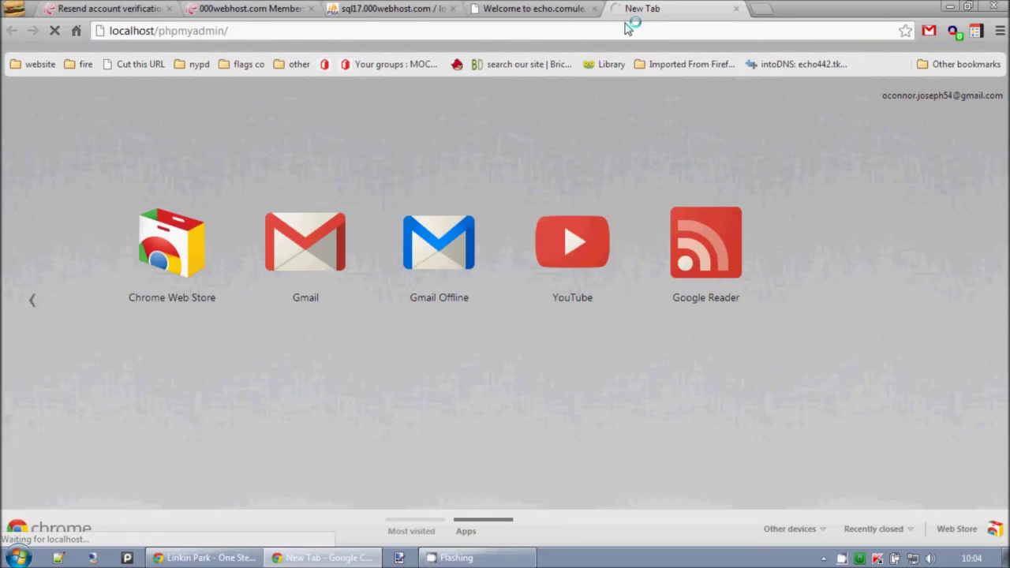